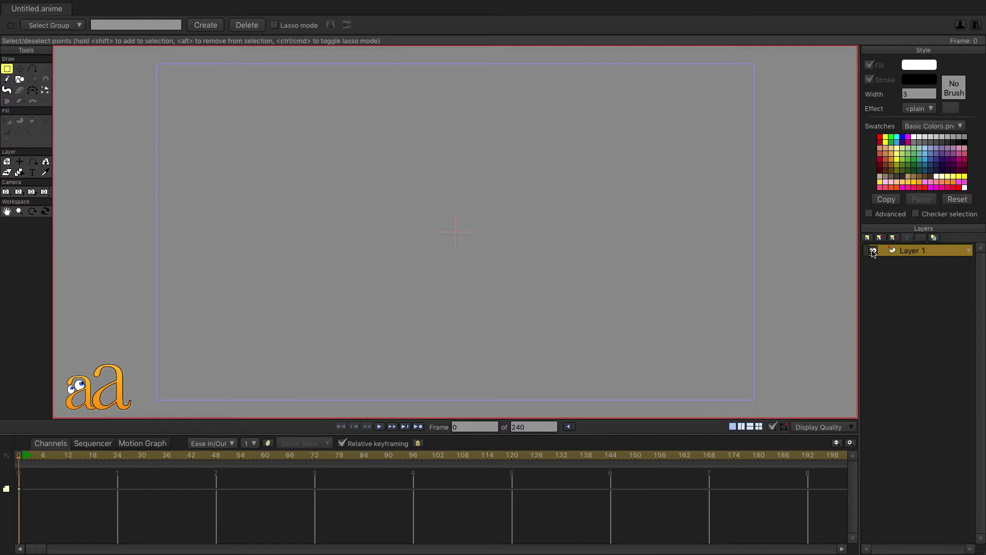
Step: Rename Layer 1 to 'Ball' in its layer settings and apply the change
left_click(969, 253)
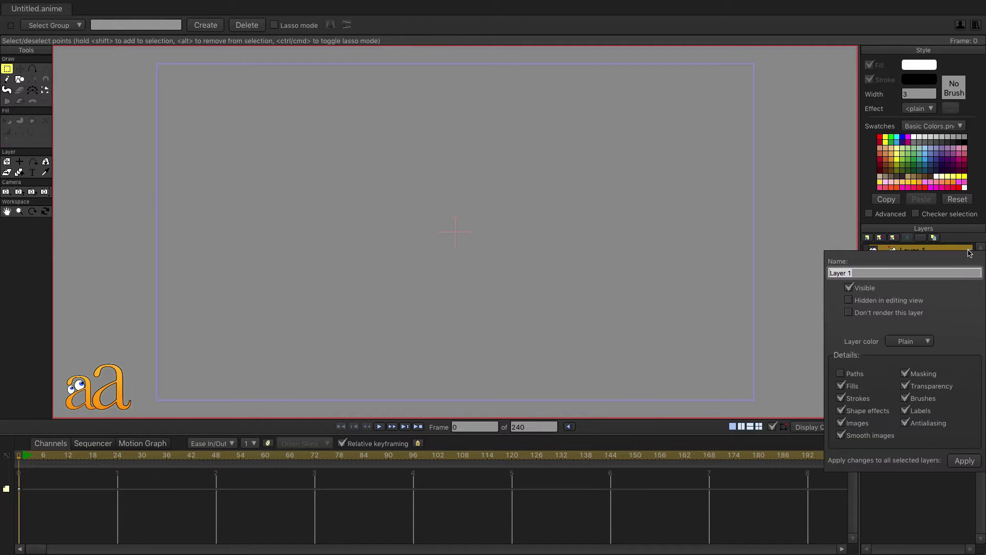
type("Ball")
left_click(965, 461)
left_click(697, 429)
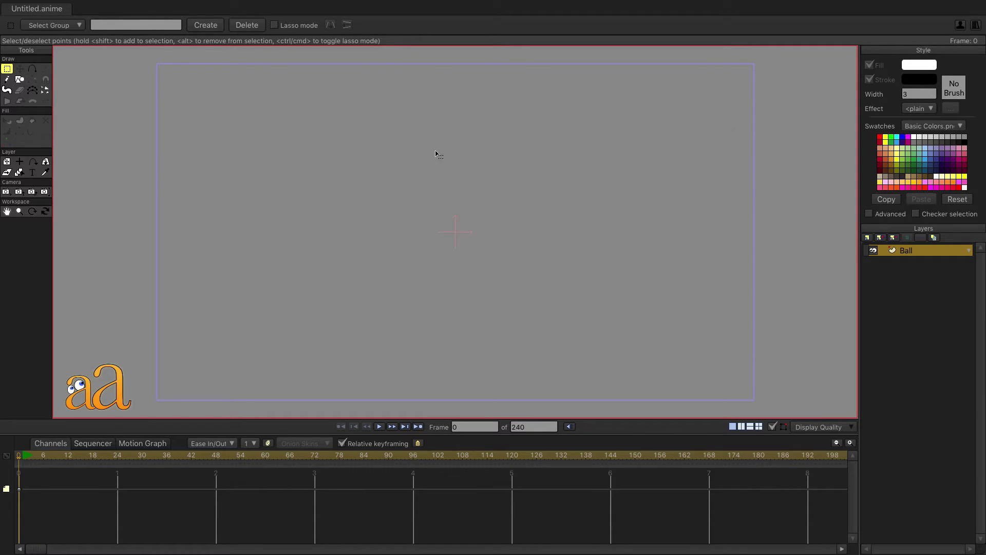
Step: Draw an oval circle in the canvas centre and frame it in view
left_click(19, 81)
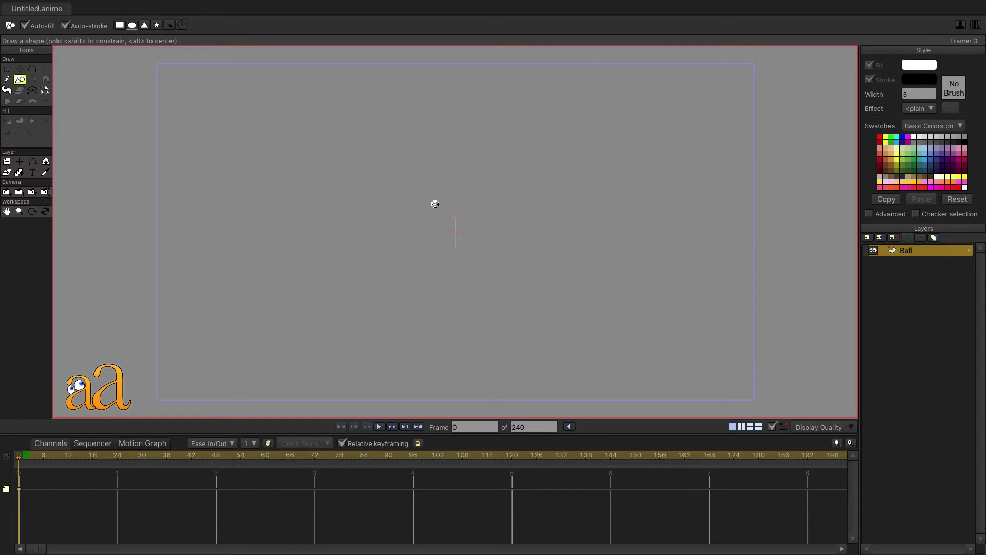
left_click_drag(430, 201, 491, 263)
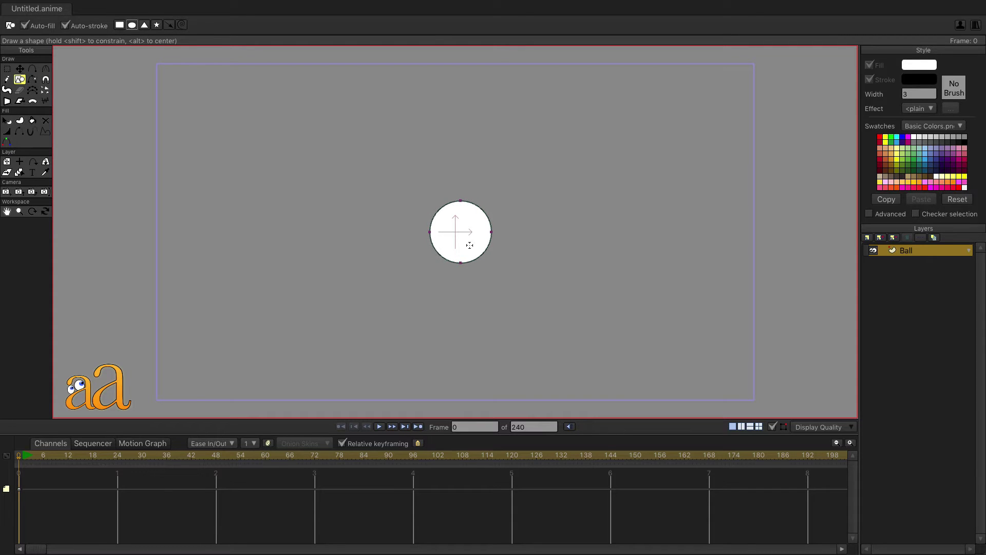
scroll(469, 245, "up", 8)
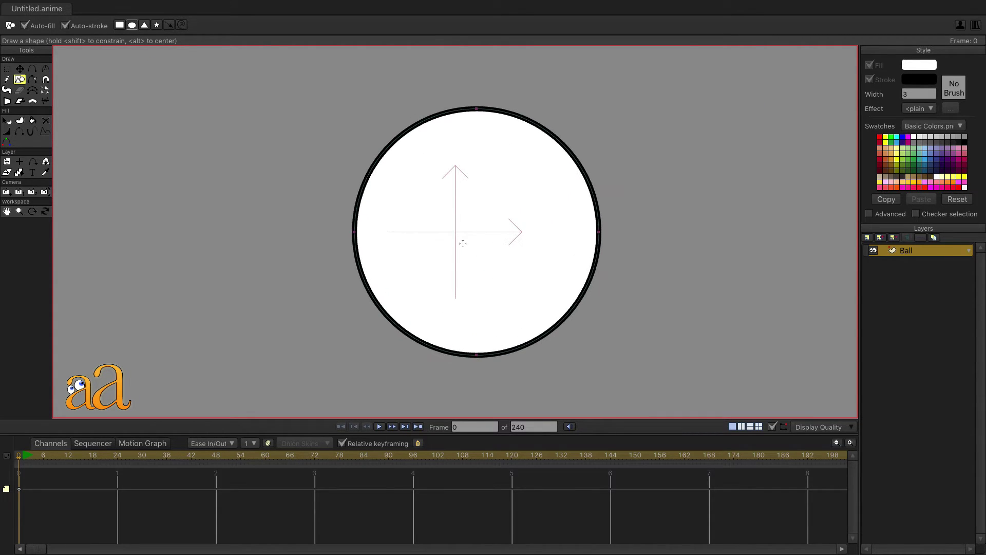
scroll(481, 237, "down", 8)
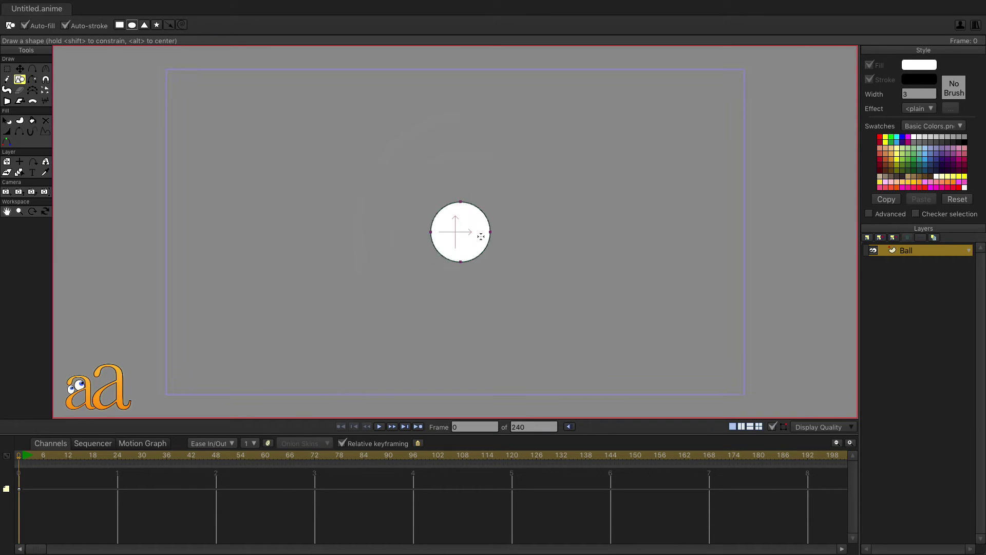
mouse_move(507, 170)
left_mouse_down()
mouse_move(581, 193)
mouse_move(847, 198)
mouse_move(480, 225)
mouse_move(288, 157)
mouse_move(293, 60)
mouse_move(526, 148)
mouse_move(519, 165)
left_mouse_up()
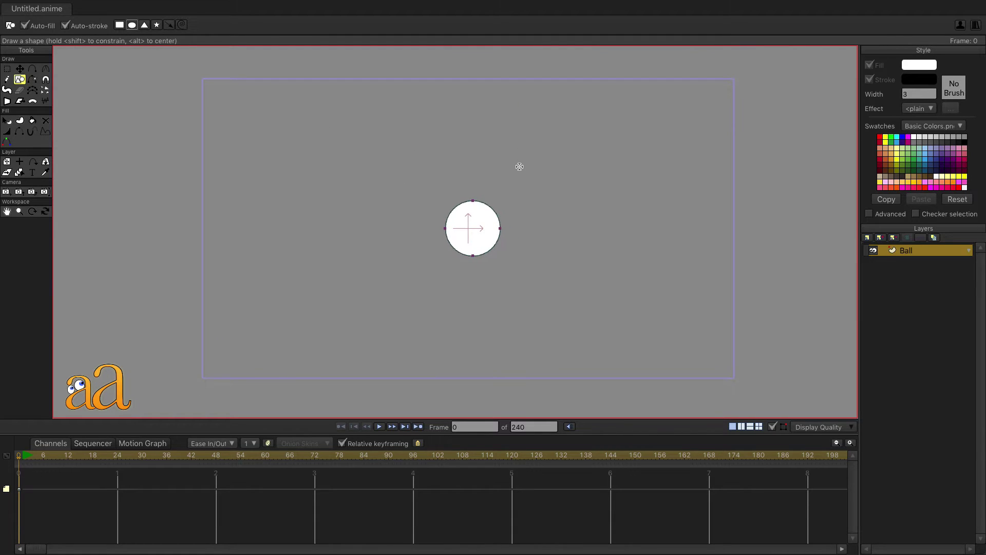
scroll(511, 237, "up", 4)
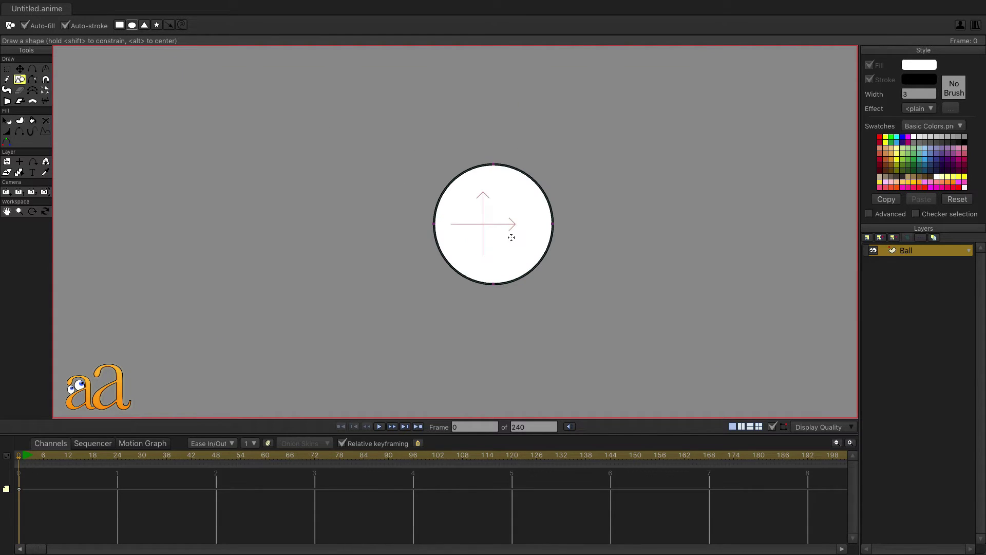
Step: Set the fill colour to a peach shade
left_click(919, 65)
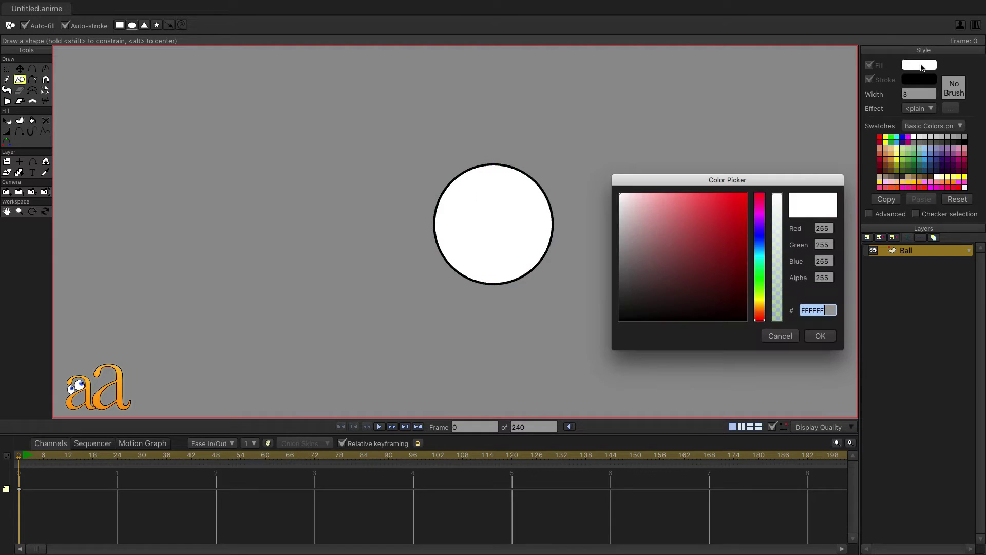
left_click(759, 310)
left_click(668, 194)
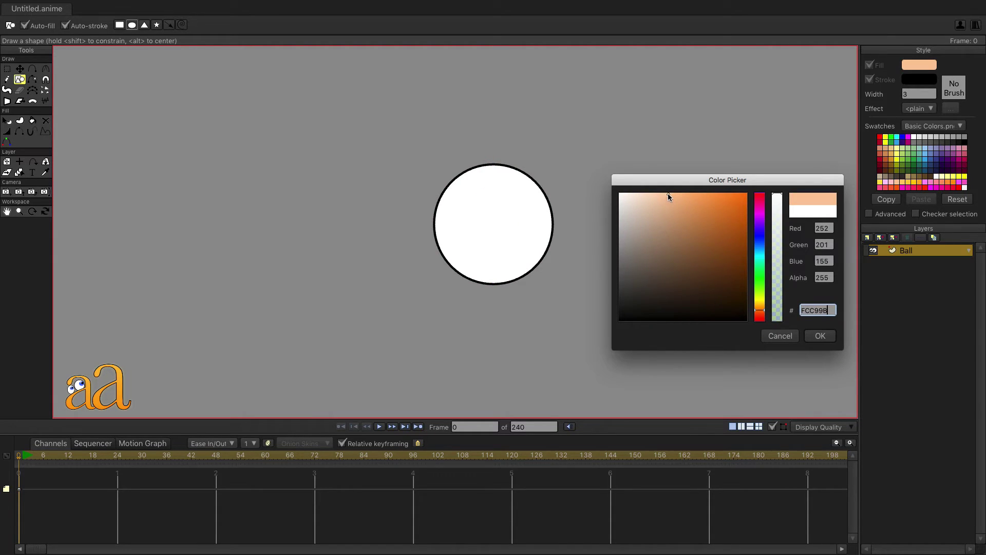
left_click(814, 335)
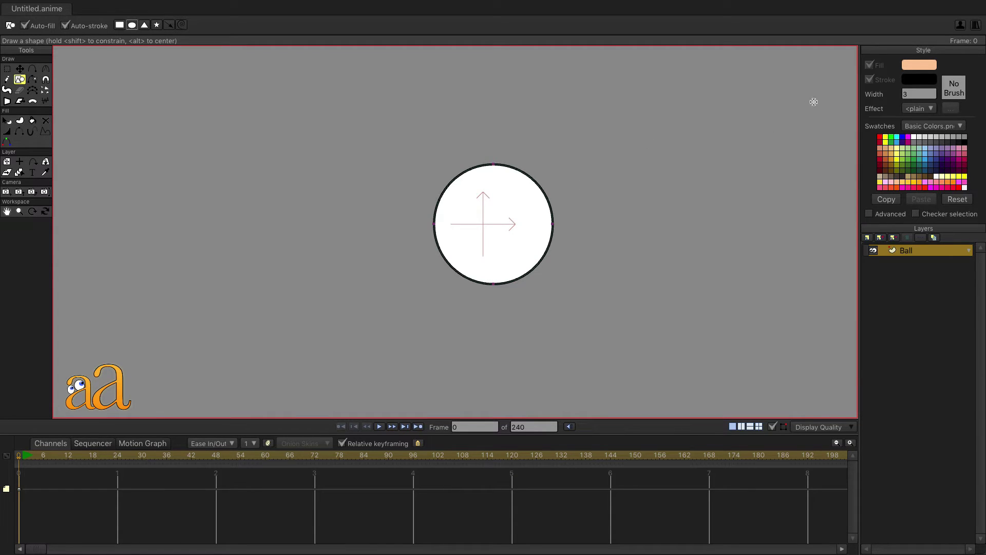
Step: Set the stroke colour to semi-transparent dark brown 352210
left_click(919, 80)
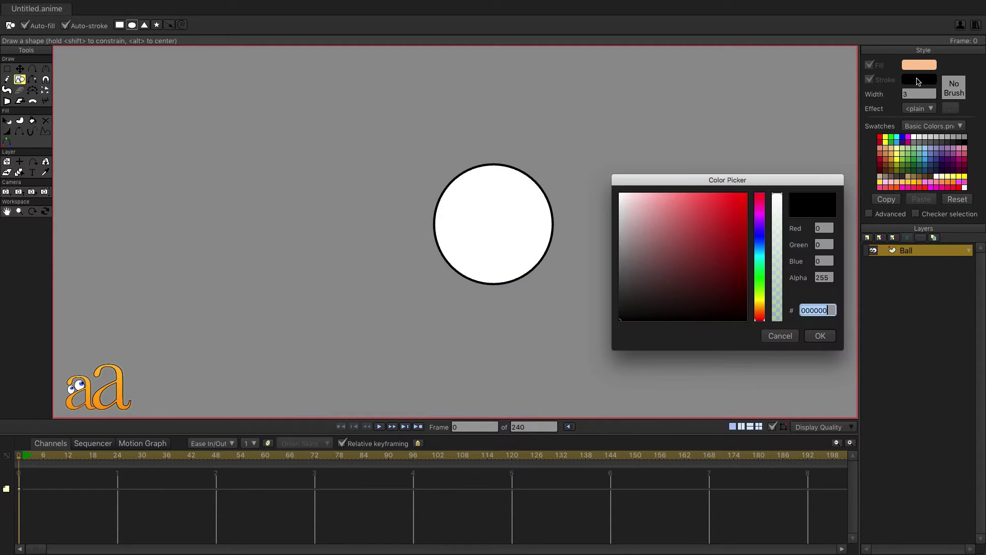
left_click(759, 309)
left_click(709, 293)
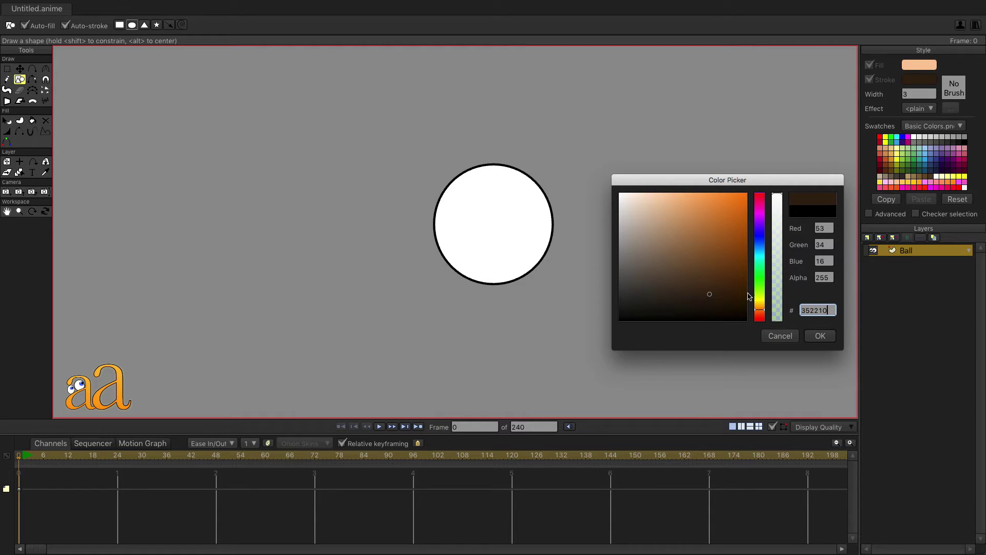
left_click(781, 258)
left_click(817, 337)
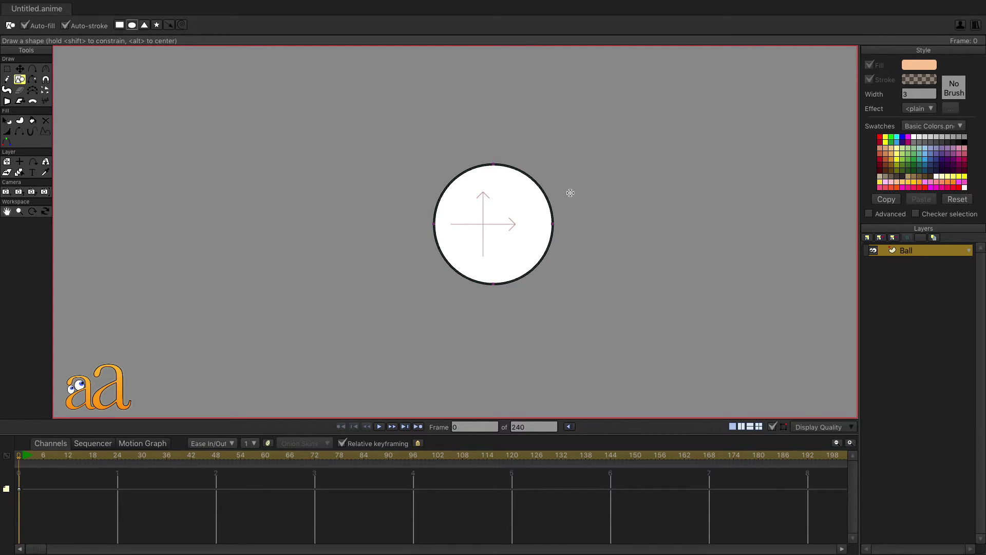
Step: Choose the rough Brush504.png brush for strokes
left_click(955, 89)
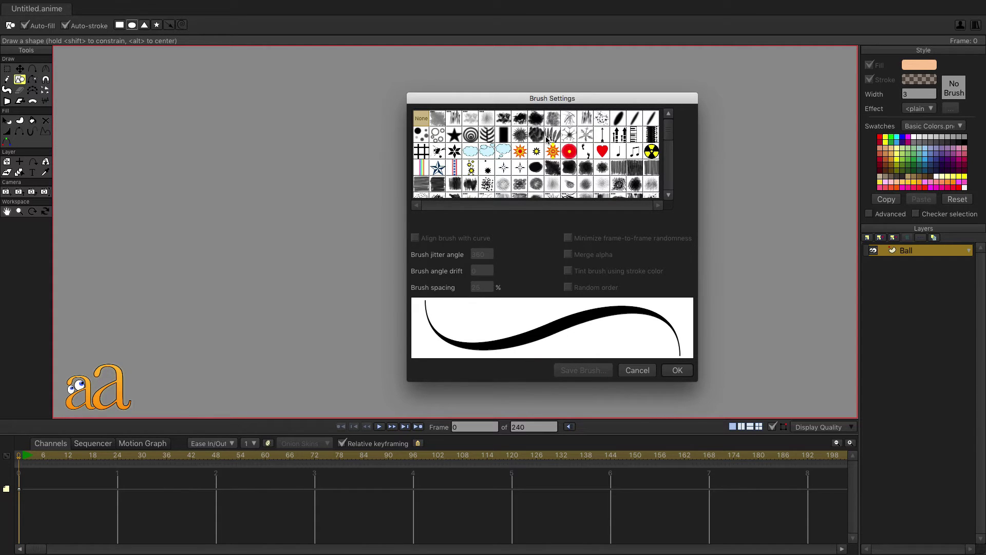
scroll(545, 140, "down", 3)
scroll(545, 140, "up", 3)
left_click(552, 119)
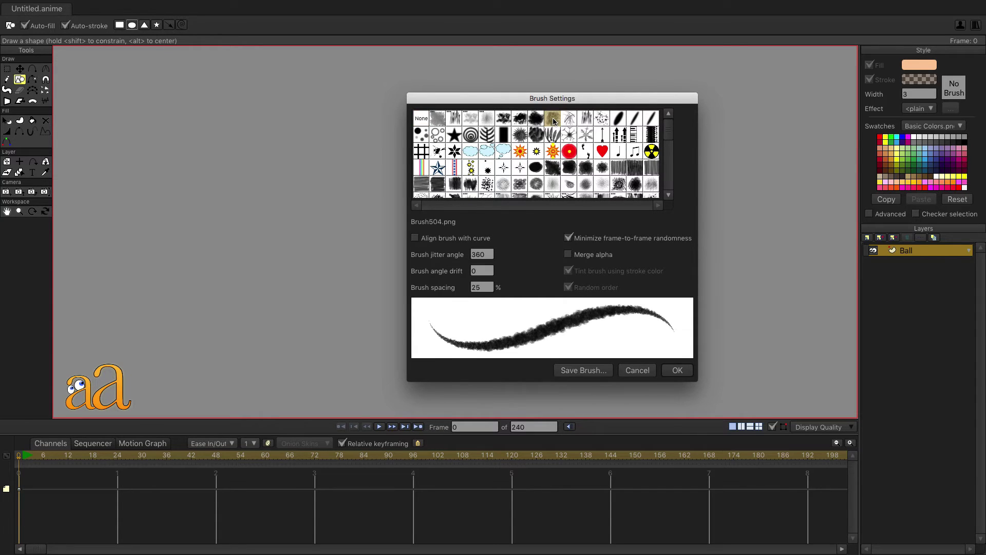
left_click(678, 369)
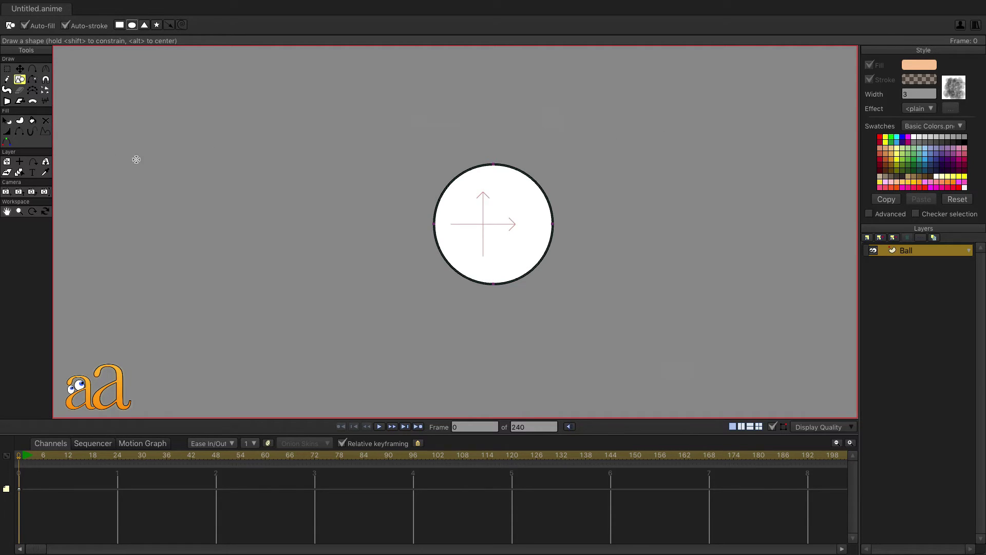
Step: Paint-bucket the circle so it takes the peach fill and dark brown outline
left_click(33, 124)
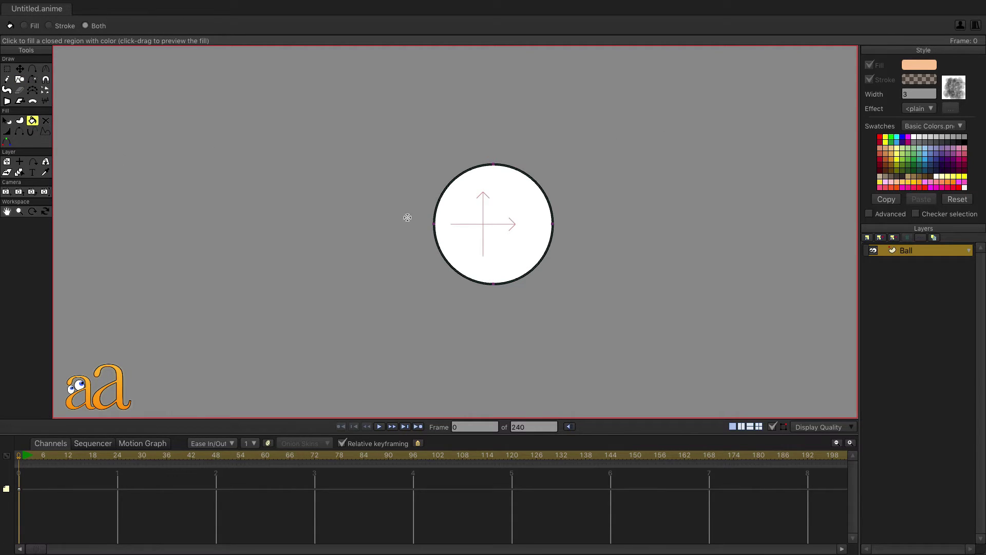
left_click(498, 209)
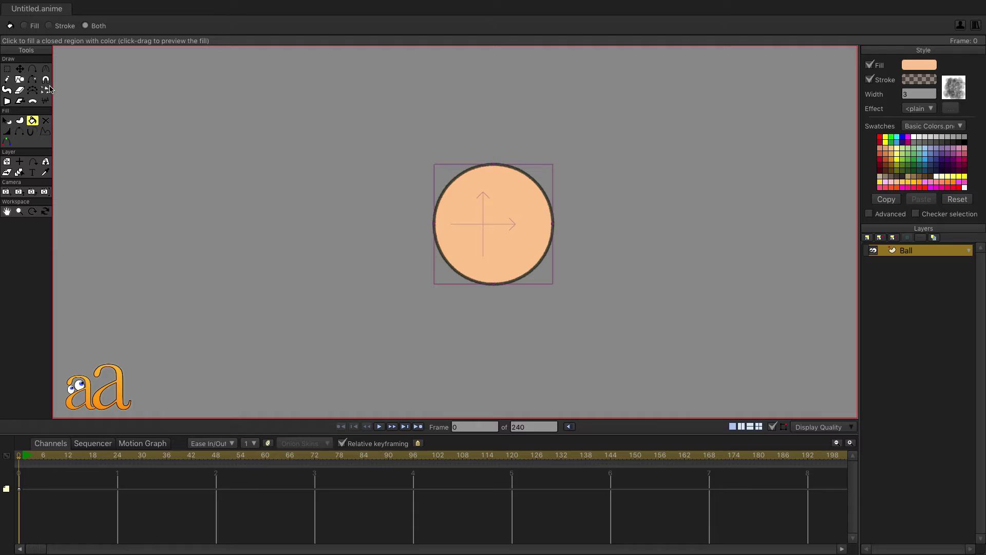
left_click(20, 69)
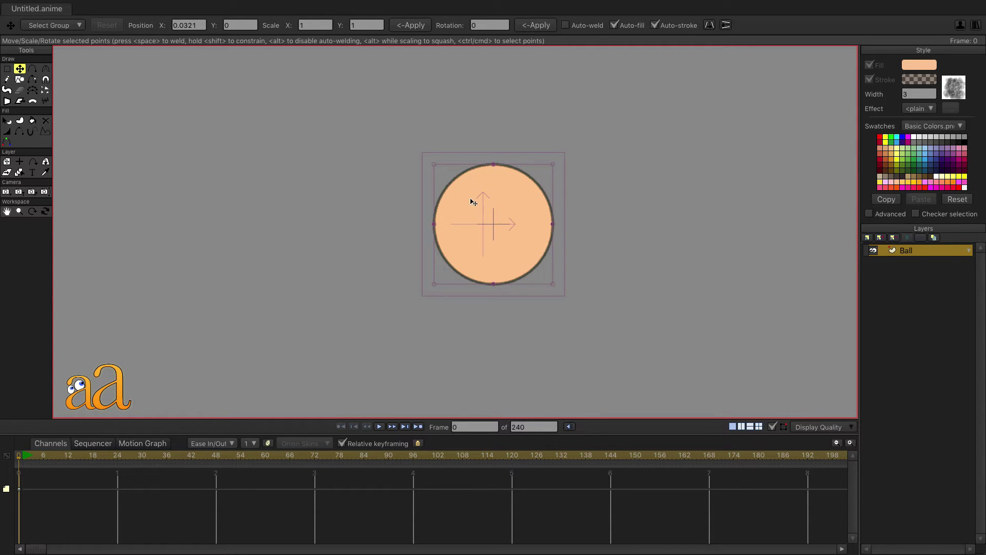
Step: Insert five extra points around the circle's upper, right and lower-left edges
left_click(33, 70)
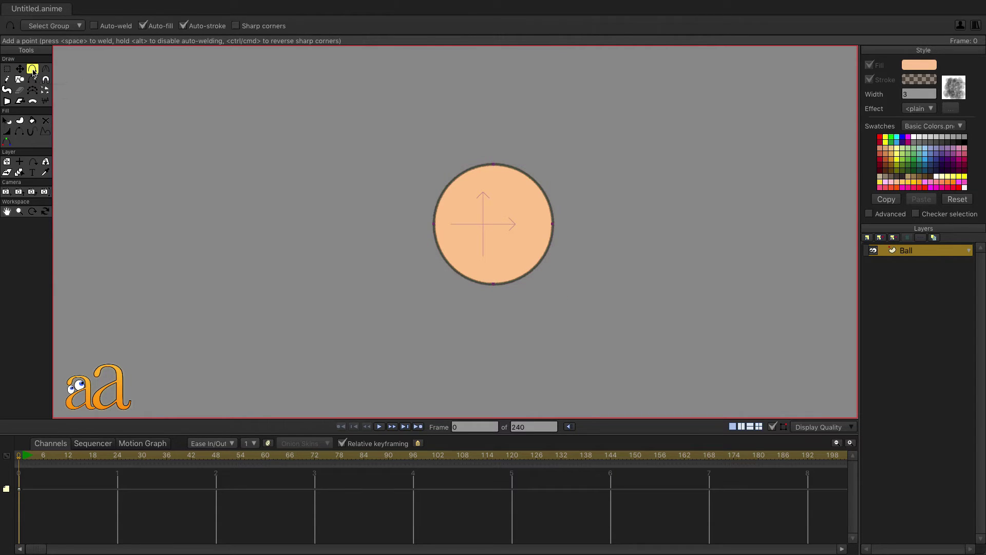
left_click(446, 187)
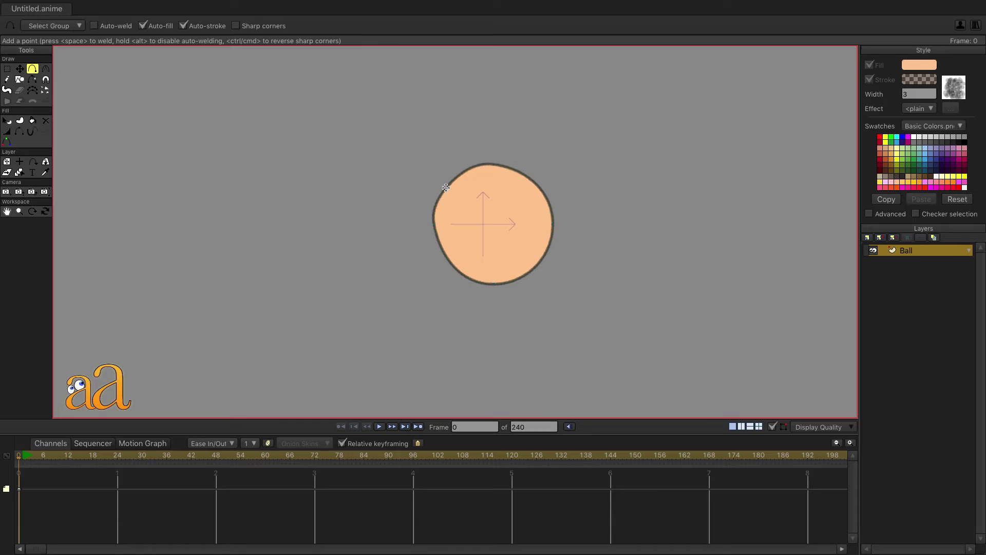
left_click(538, 187)
left_click(534, 186)
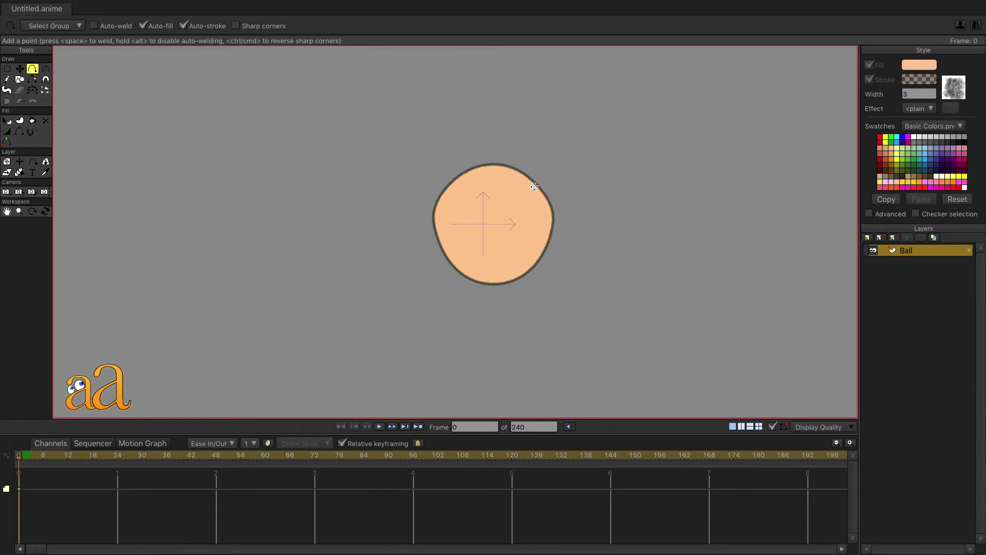
left_click(536, 262)
left_click(450, 259)
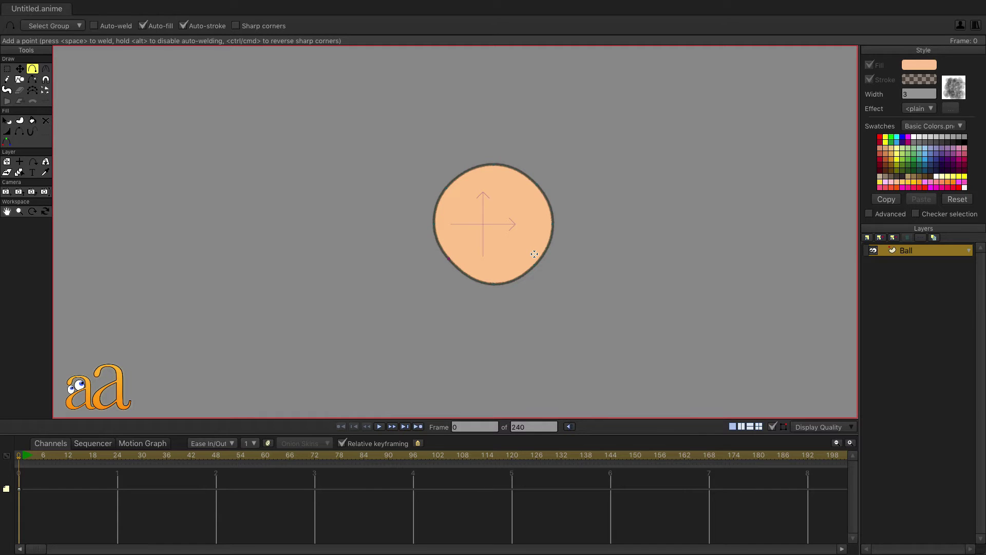
Step: Drag the ball's top, left, bottom and right points out and back until it's round
left_click(21, 69)
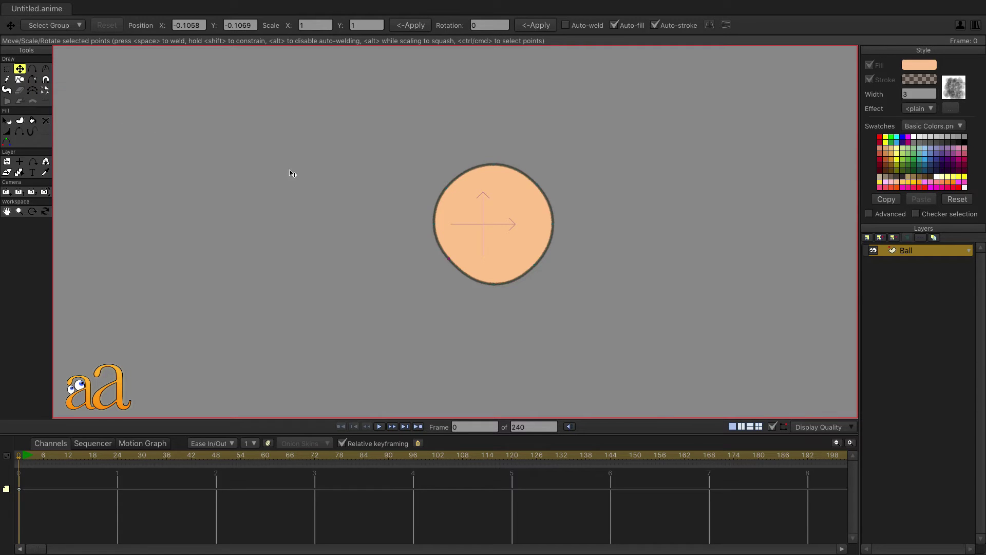
left_click(492, 167)
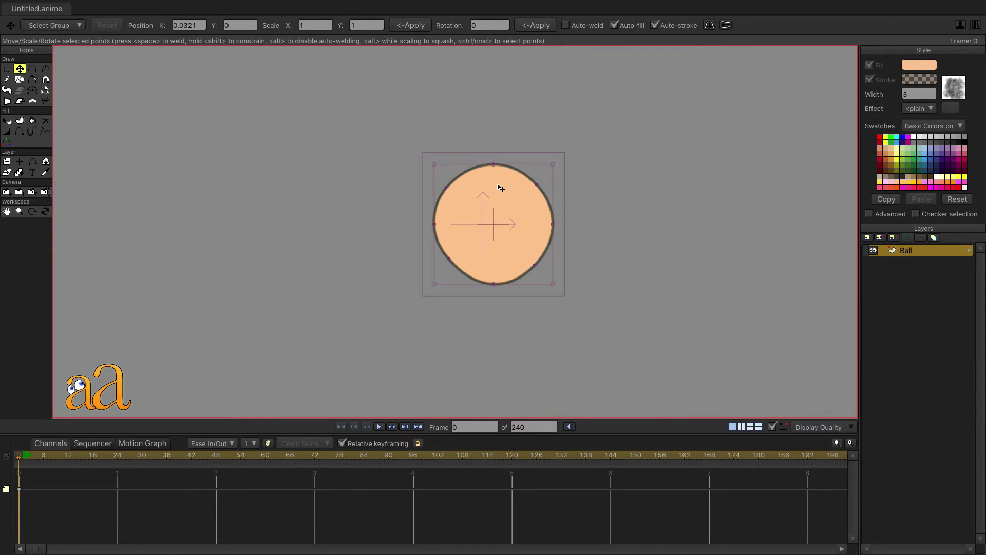
left_click_drag(493, 165, 494, 173)
mouse_move(436, 228)
left_mouse_down()
mouse_move(425, 222)
mouse_move(435, 231)
left_mouse_up()
left_click(436, 229)
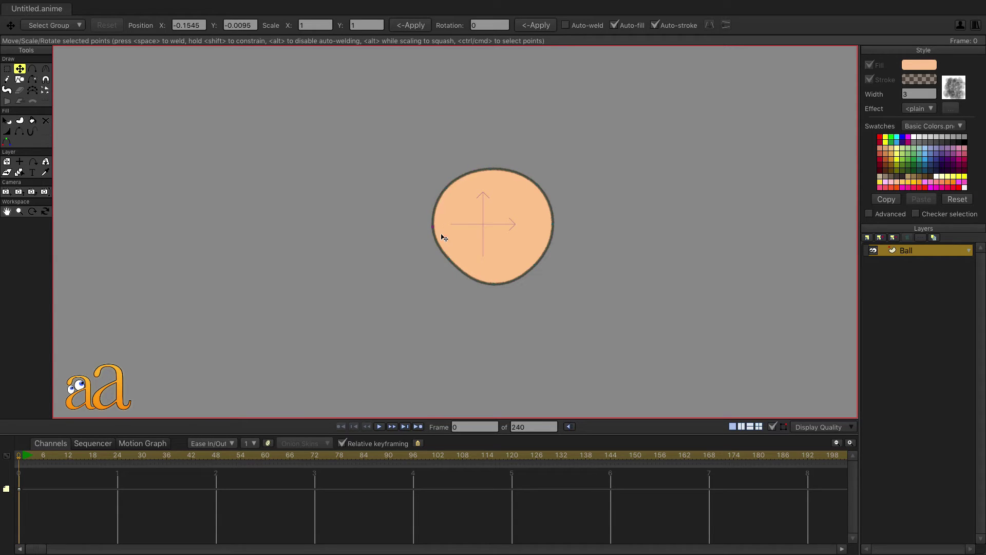
left_click_drag(496, 287, 495, 278)
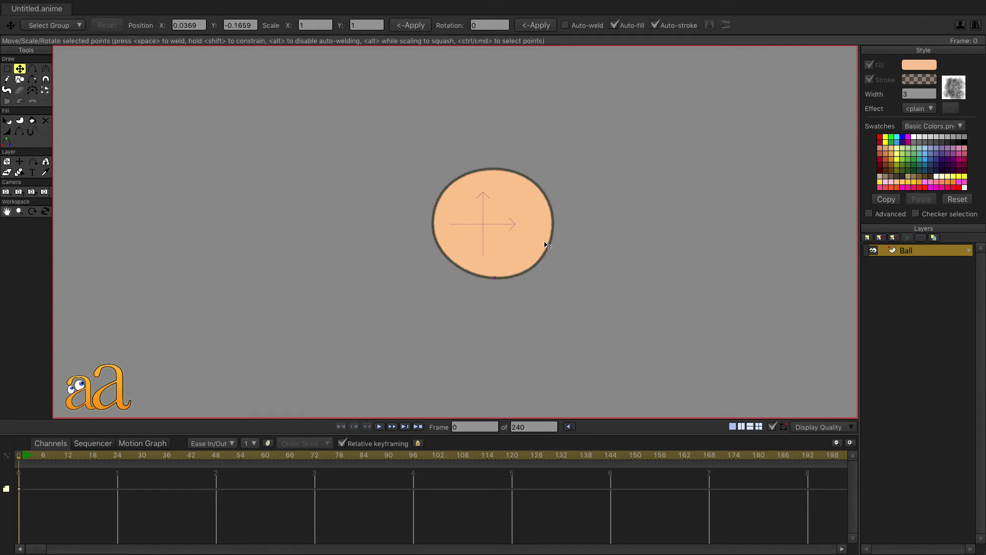
left_click_drag(552, 223, 555, 224)
mouse_move(552, 111)
left_mouse_down()
mouse_move(555, 100)
mouse_move(544, 106)
left_mouse_up()
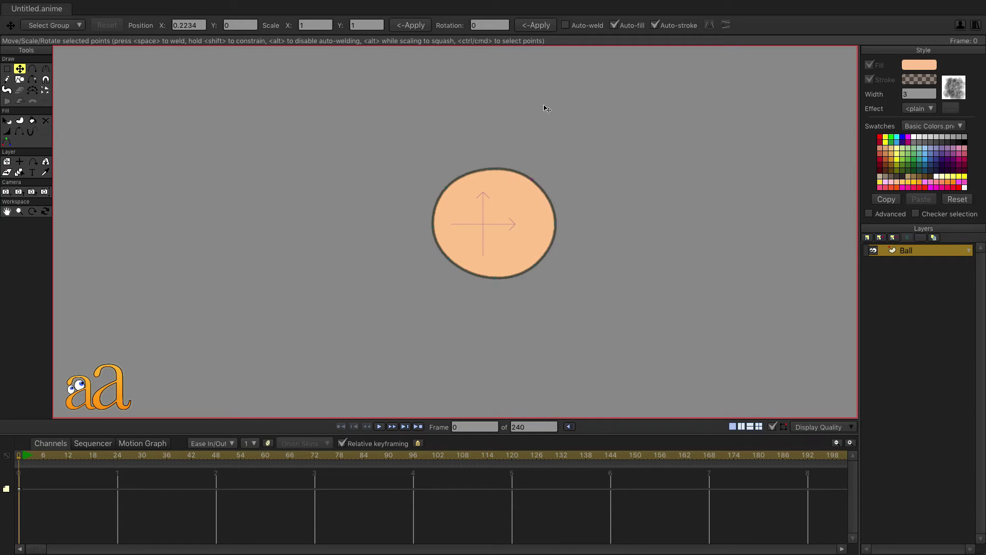
mouse_move(392, 170)
left_mouse_down()
mouse_move(378, 159)
mouse_move(397, 171)
left_mouse_up()
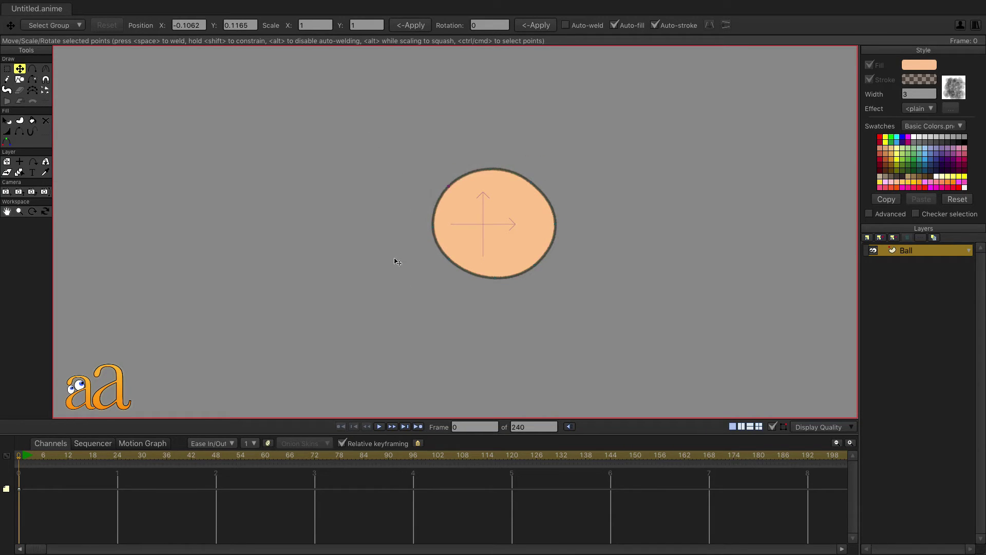
left_click_drag(424, 285, 562, 291)
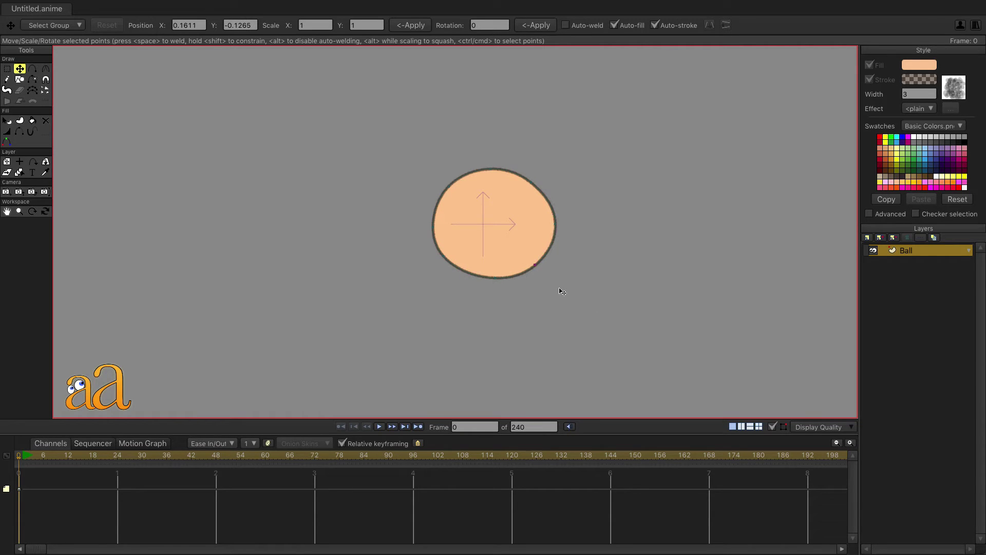
scroll(530, 184, "up", 5)
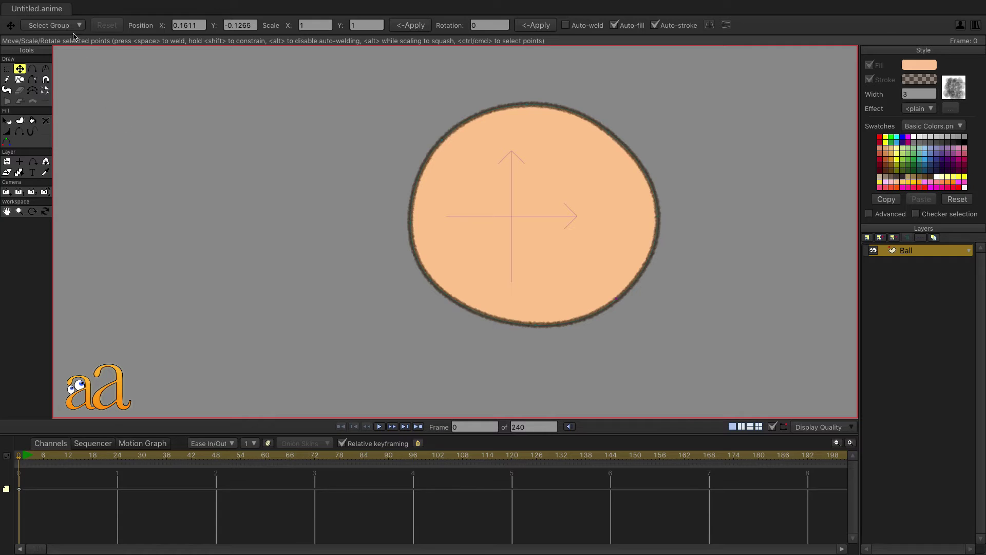
Step: Render a preview of the current frame from the File menu
mouse_move(64, 3)
left_click(103, 7)
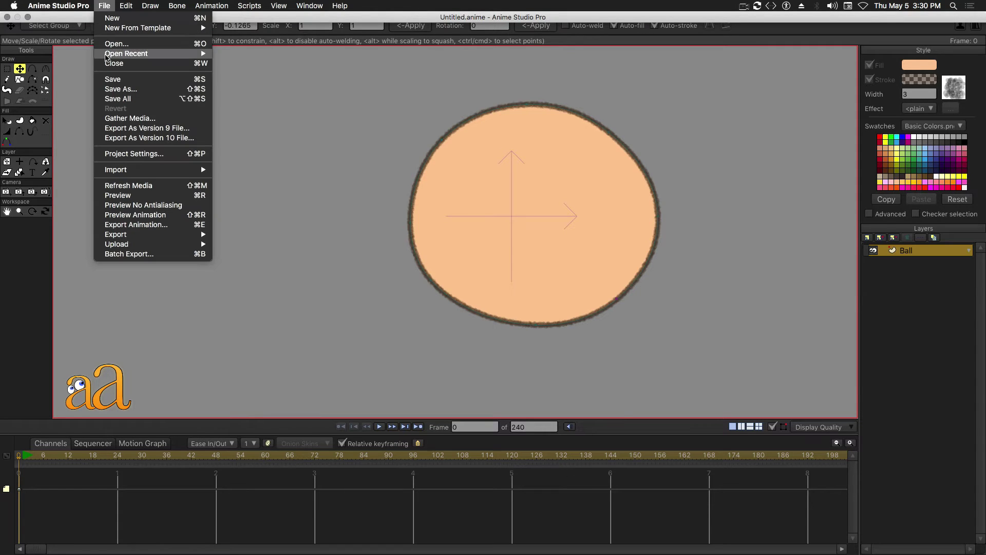
left_click(114, 184)
left_click(103, 5)
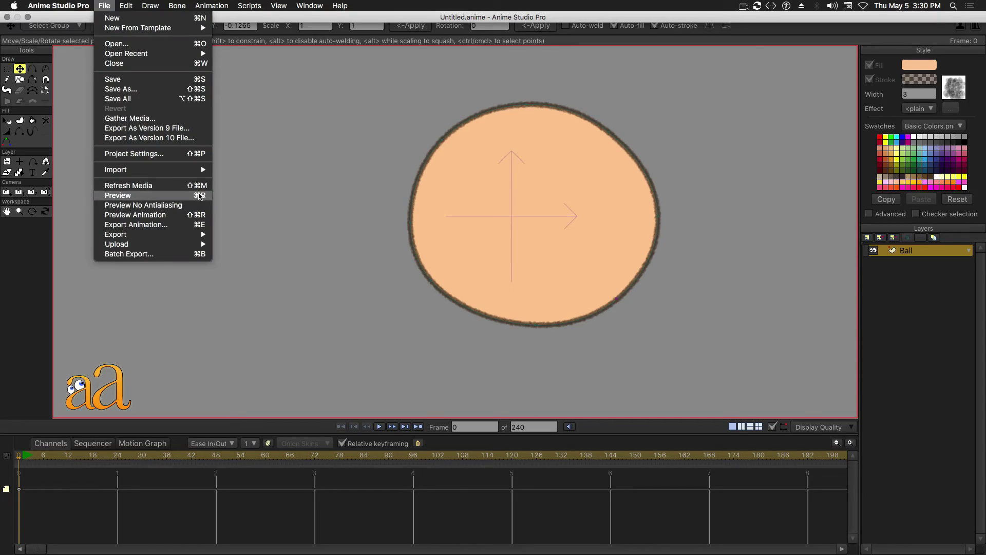
left_click(118, 195)
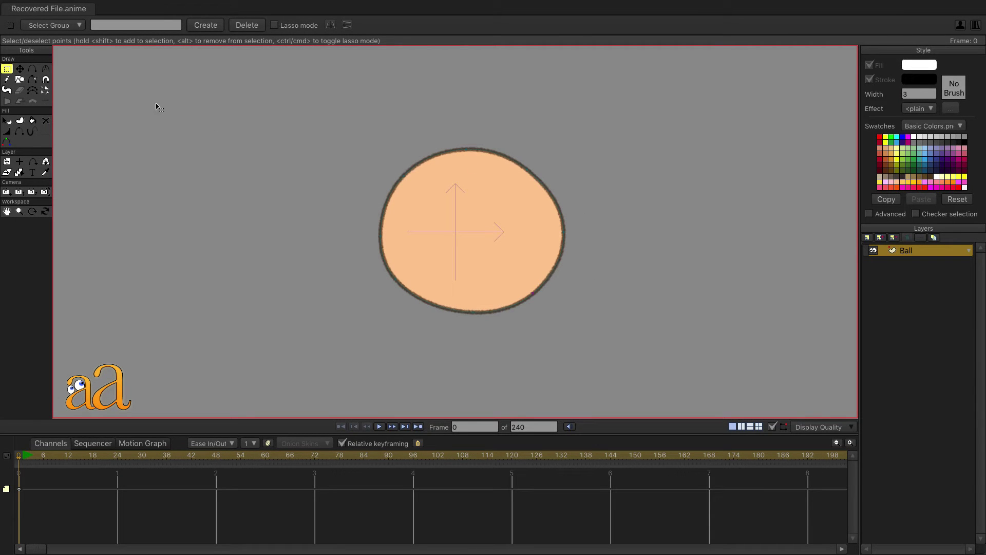
Step: Exit full screen, preview frame 0 again, and close the render window
left_click(29, 18)
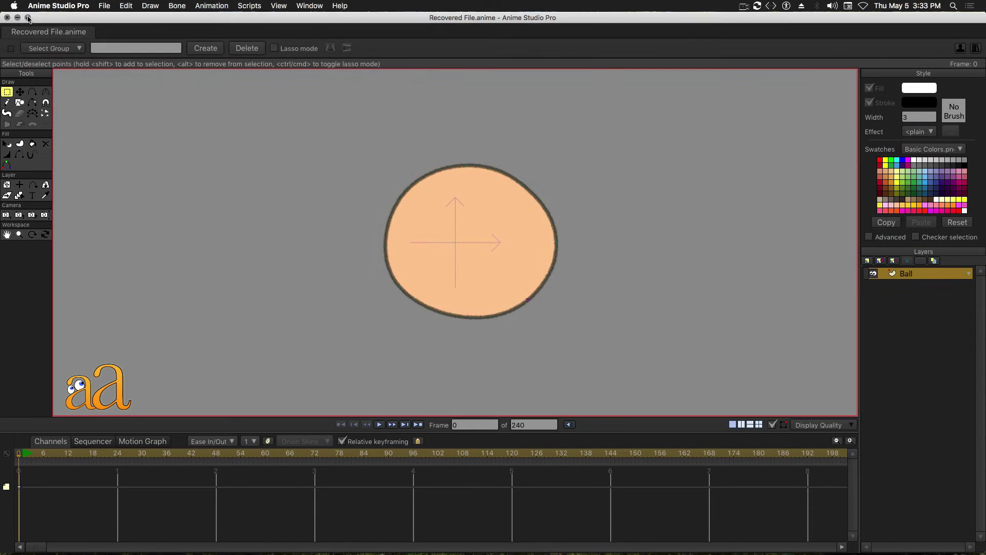
left_click(104, 6)
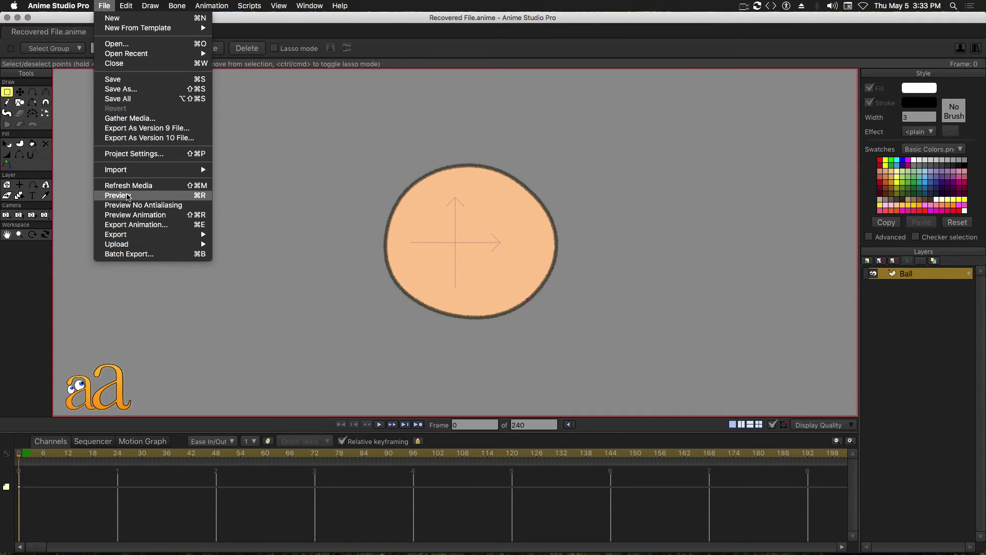
left_click(128, 195)
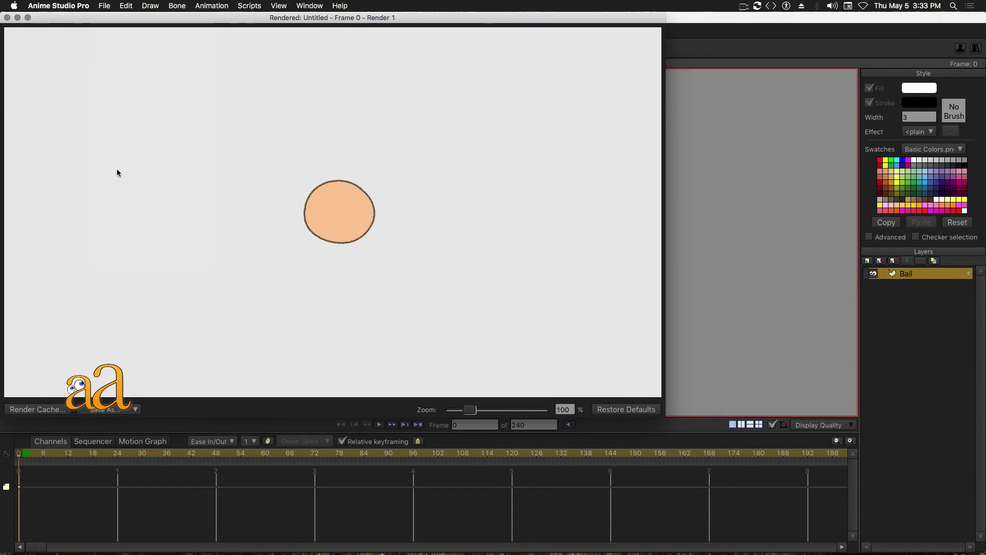
left_click(8, 18)
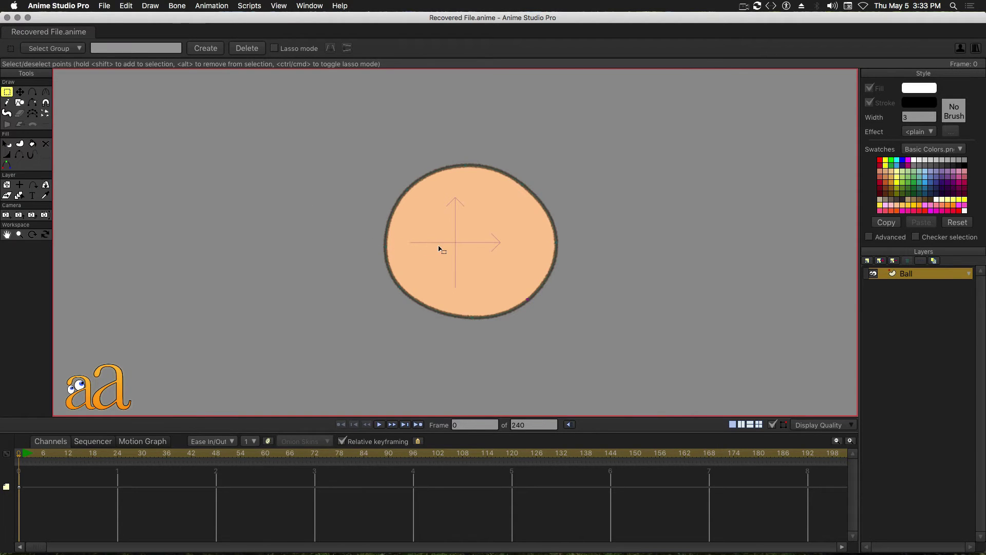
Step: Enable Advanced style options and set the default fill to peach FAC994
left_click(870, 237)
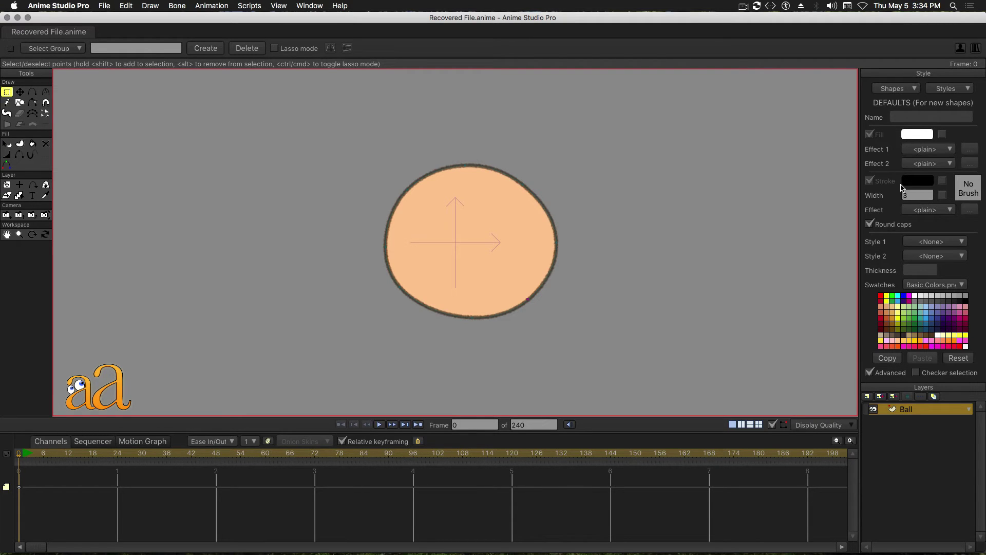
left_click(917, 134)
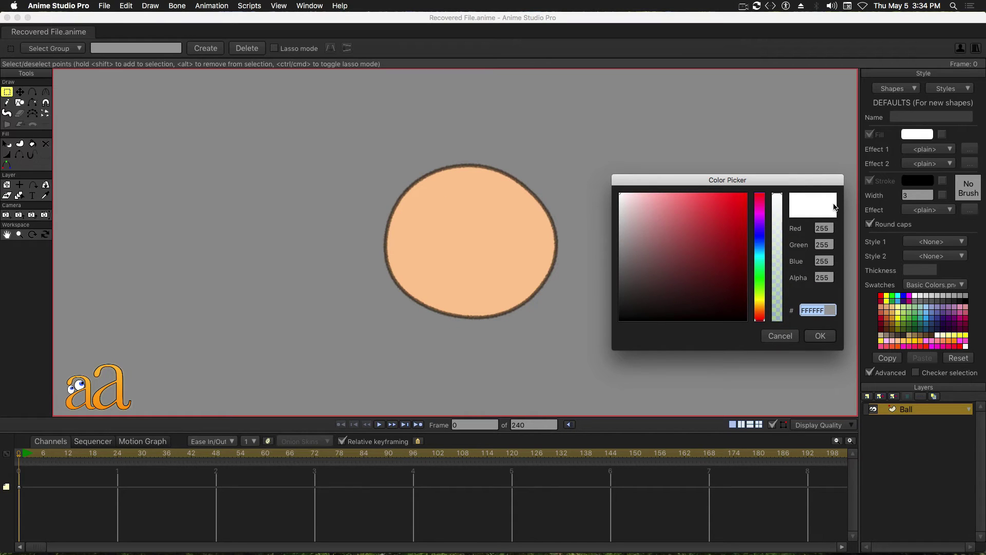
left_click(759, 311)
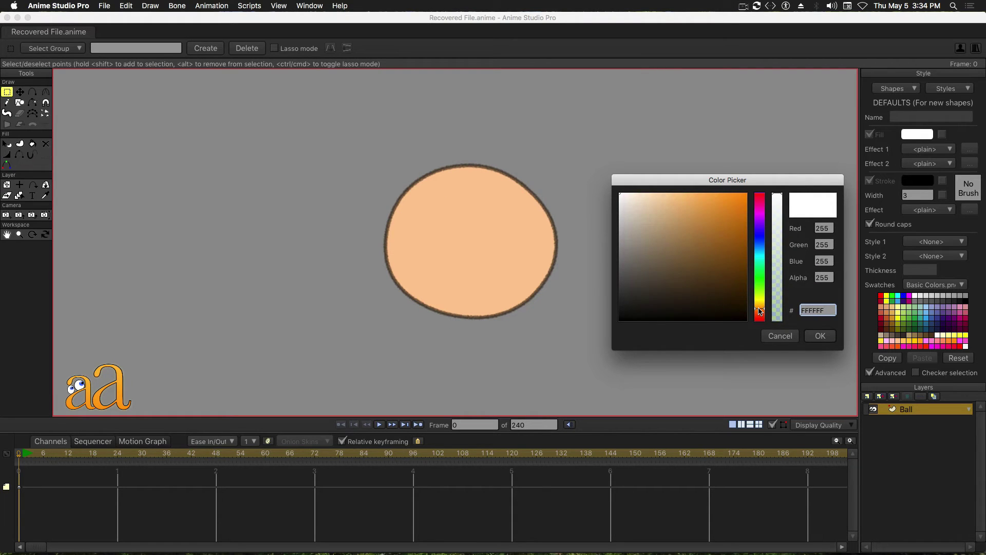
left_click(671, 195)
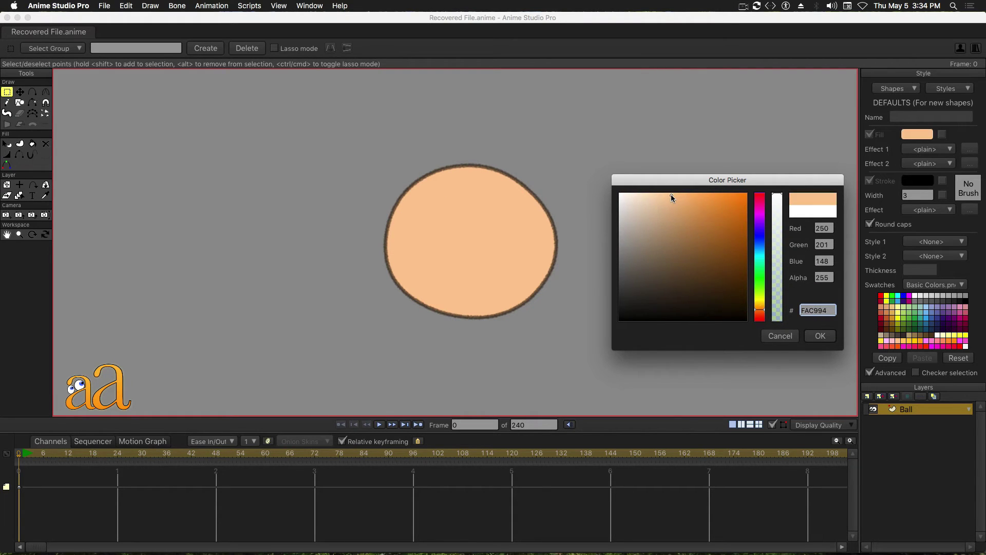
left_click(820, 336)
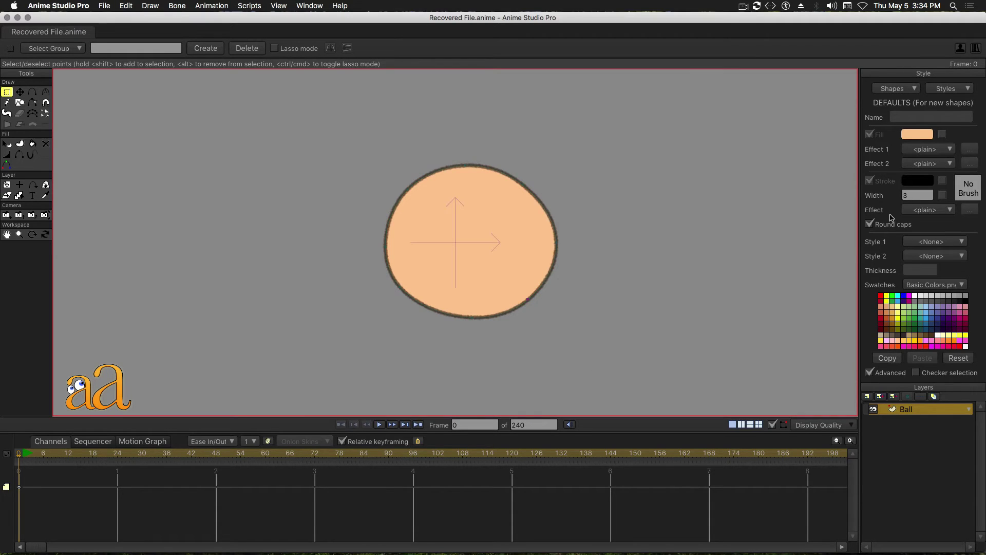
Step: Set the default stroke to dark brown 3B2612 with alpha 125
left_click(918, 181)
left_click(759, 310)
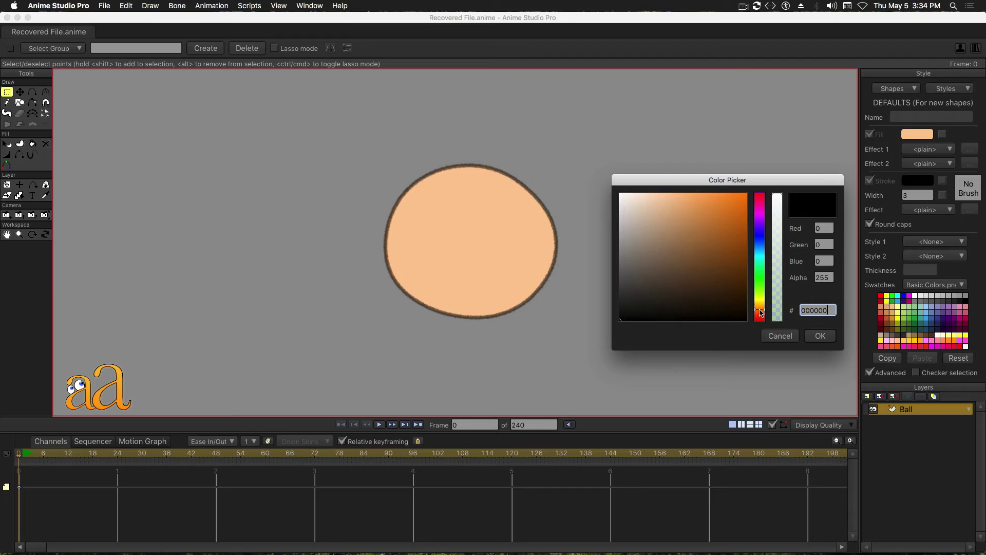
left_click(708, 290)
left_click(777, 258)
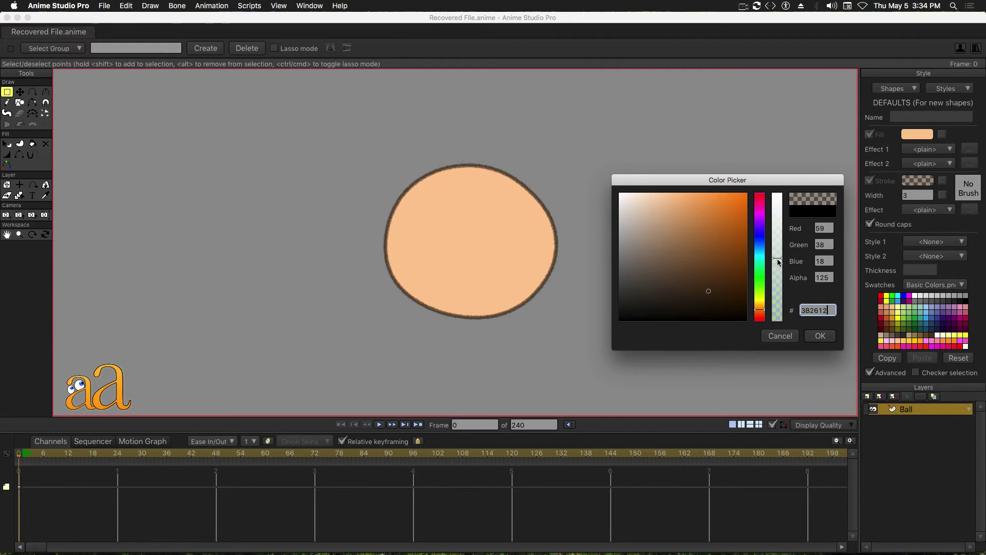
left_click(821, 336)
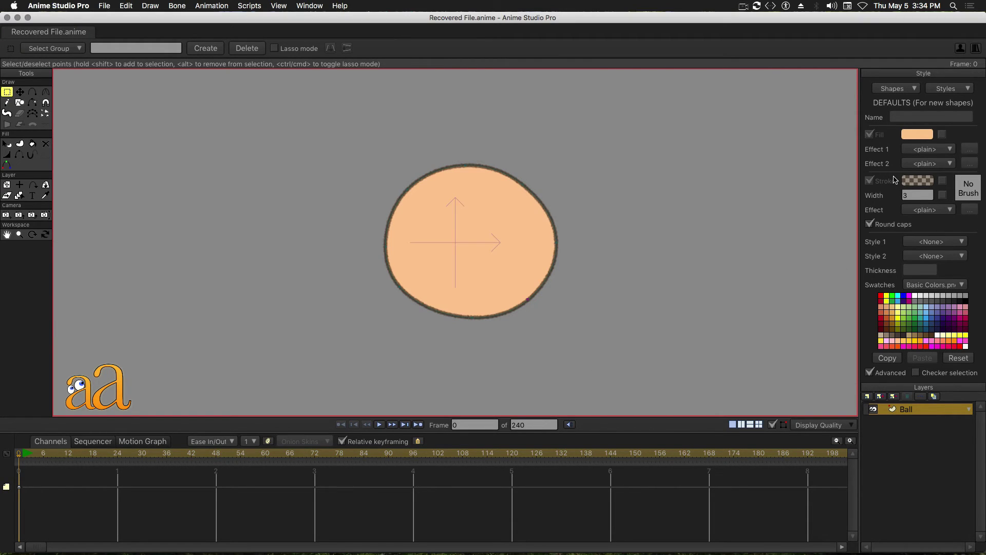
Step: Choose the textured Brush504 brush for the default stroke
left_click(968, 189)
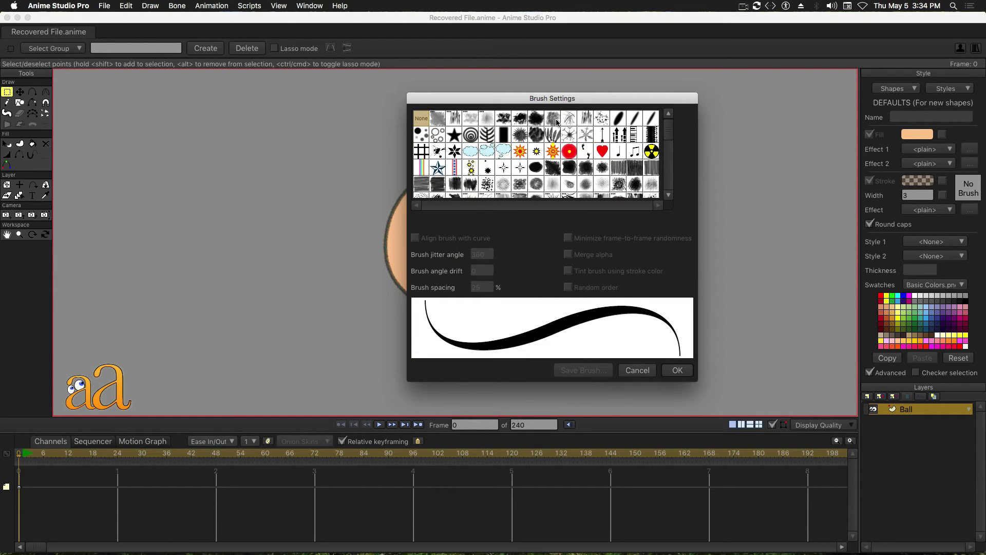
scroll(556, 126, "down", 3)
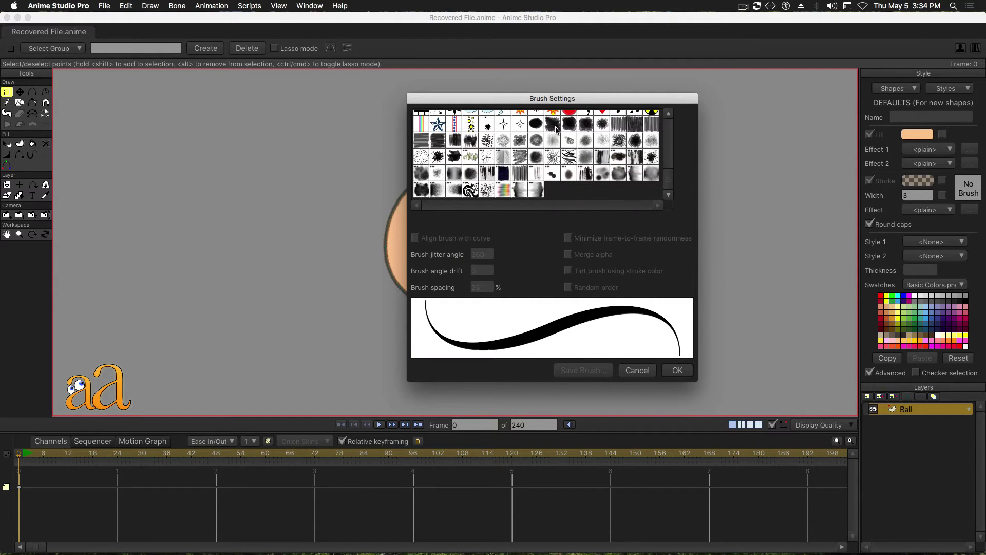
scroll(556, 129, "up", 3)
left_click(553, 119)
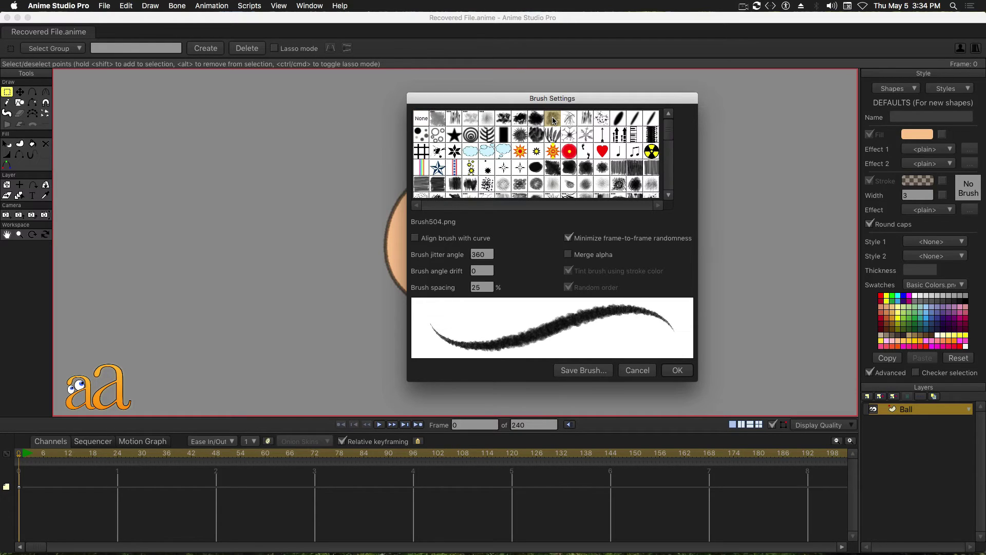
left_click(678, 370)
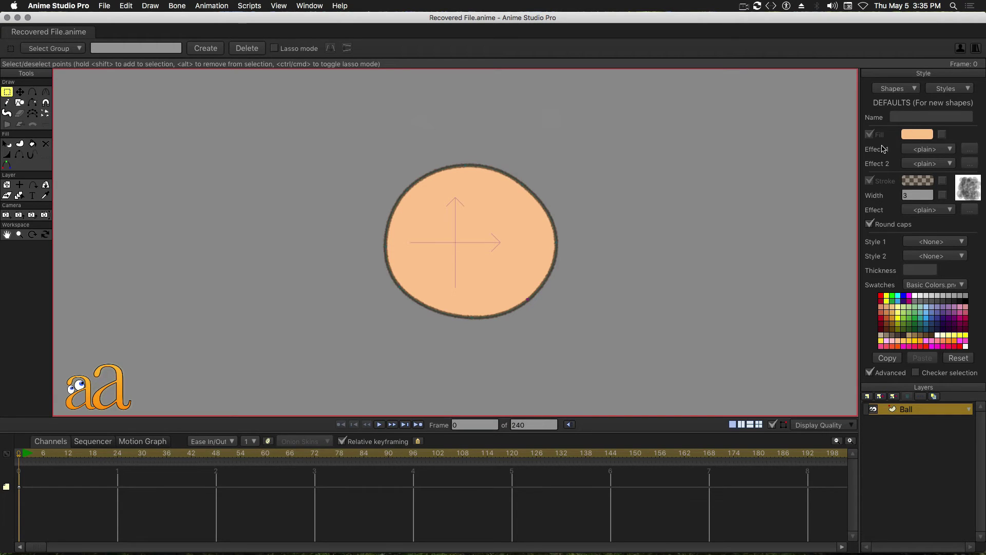
Step: Give the fill a Shaded first effect with the light angle at 56.31
left_click(931, 152)
left_click(941, 183)
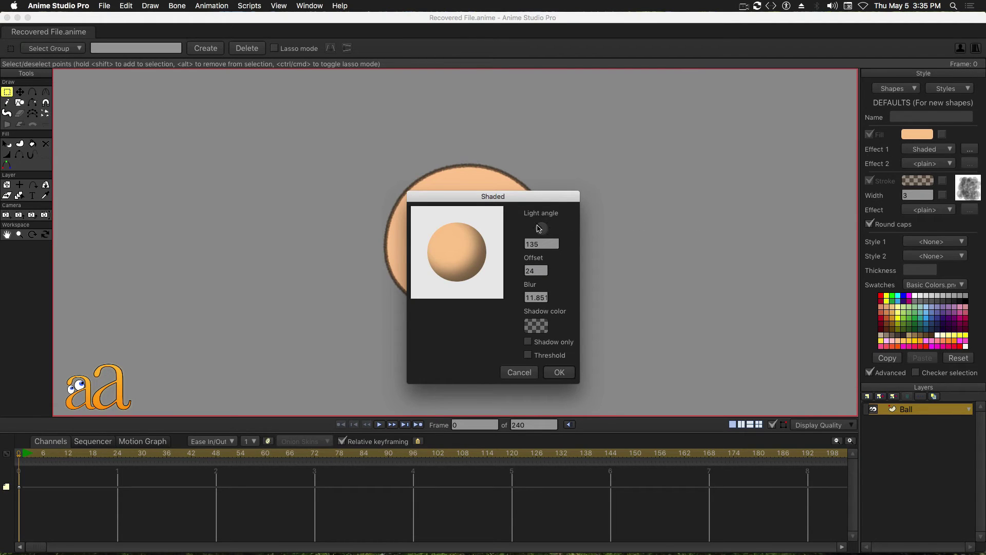
left_click_drag(539, 228, 545, 227)
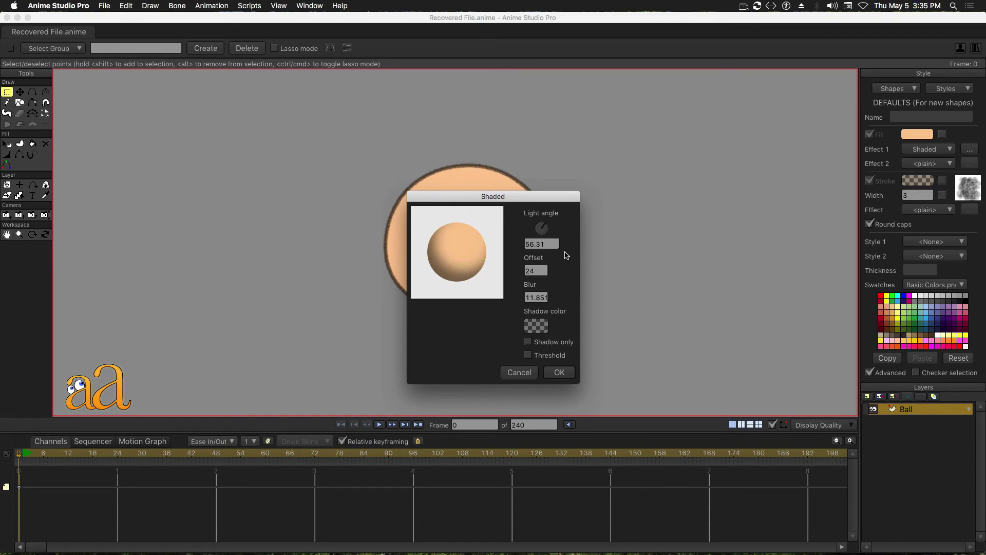
left_click(559, 372)
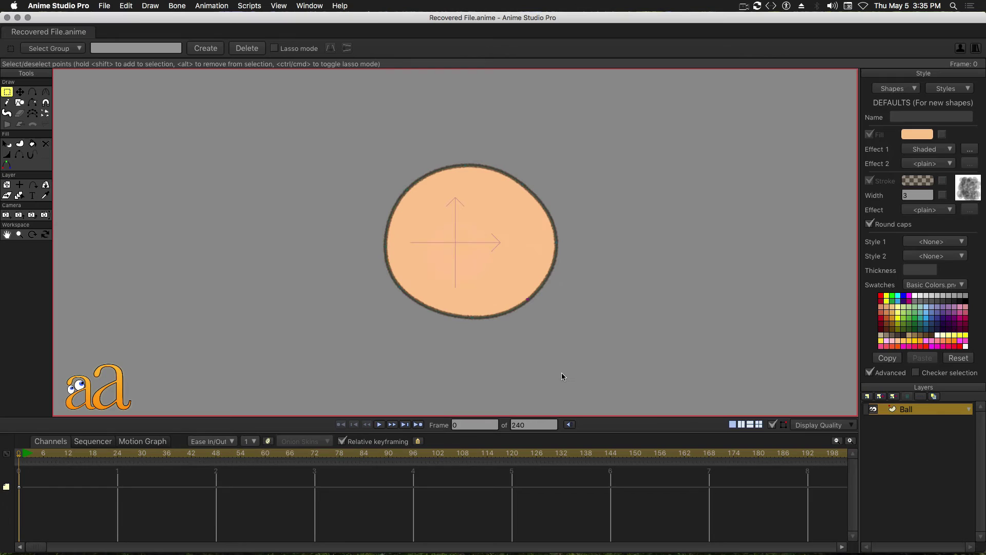
Step: Paint the ball with the Shaded fill and check it in a rendered preview of frame 0
left_click(32, 144)
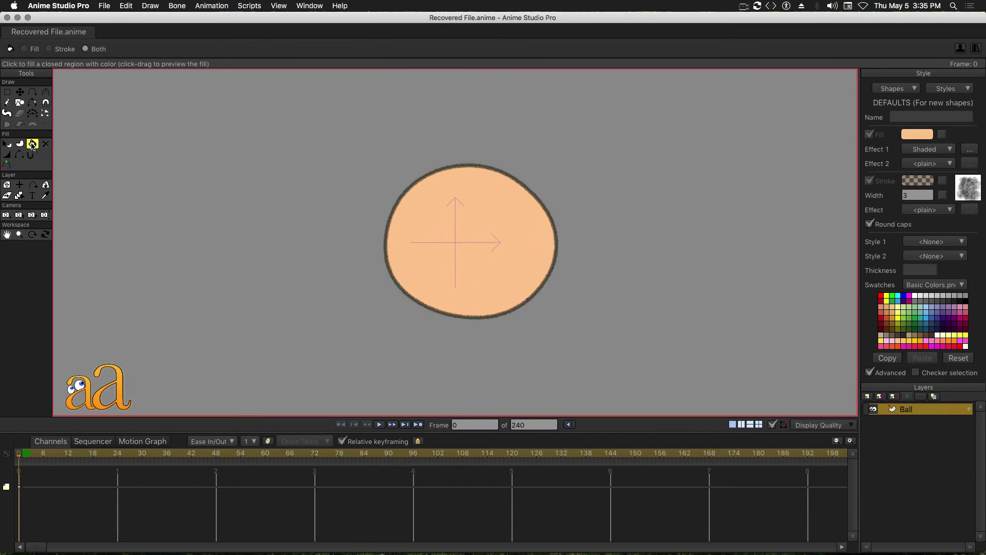
left_click(489, 228)
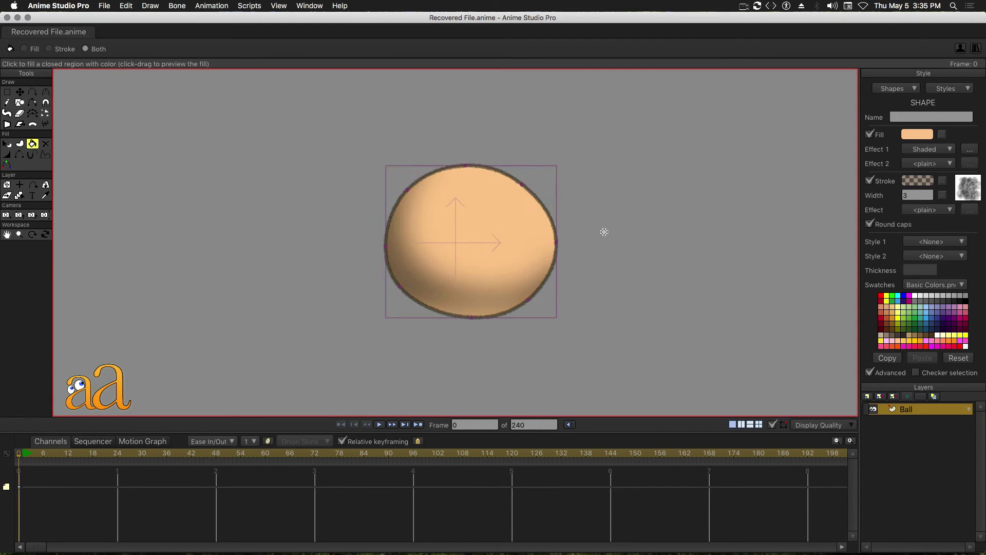
scroll(603, 231, "down", 3)
scroll(603, 231, "down", 2)
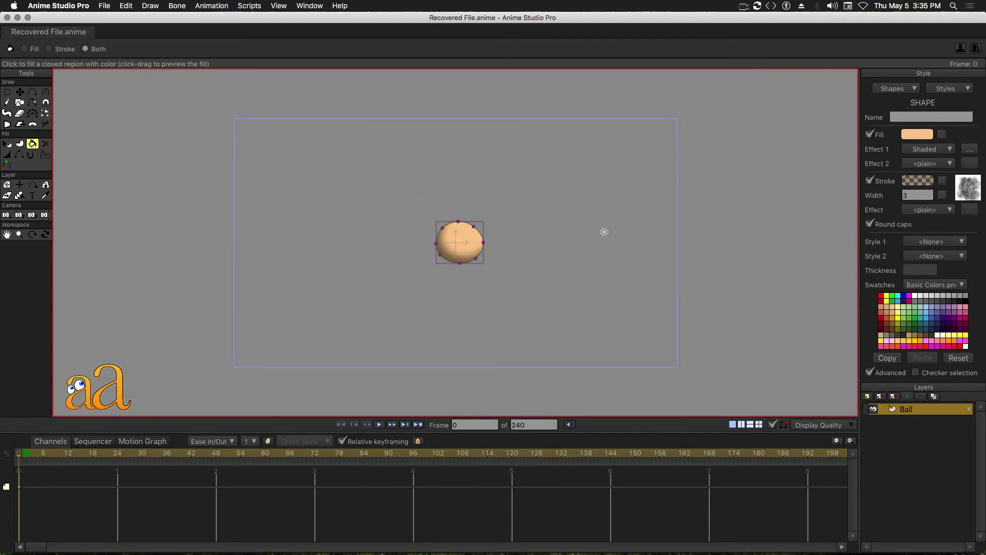
scroll(468, 252, "up", 5)
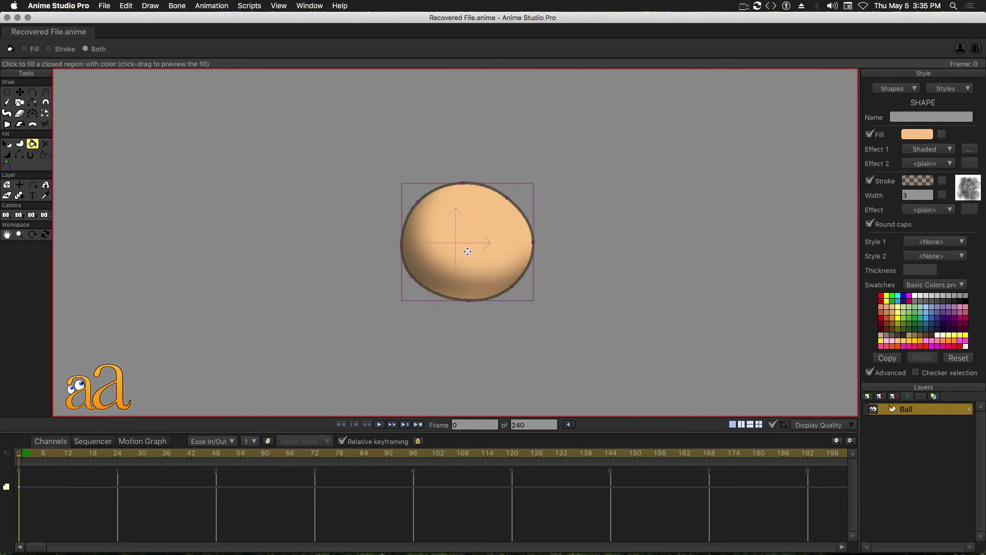
key("super+r")
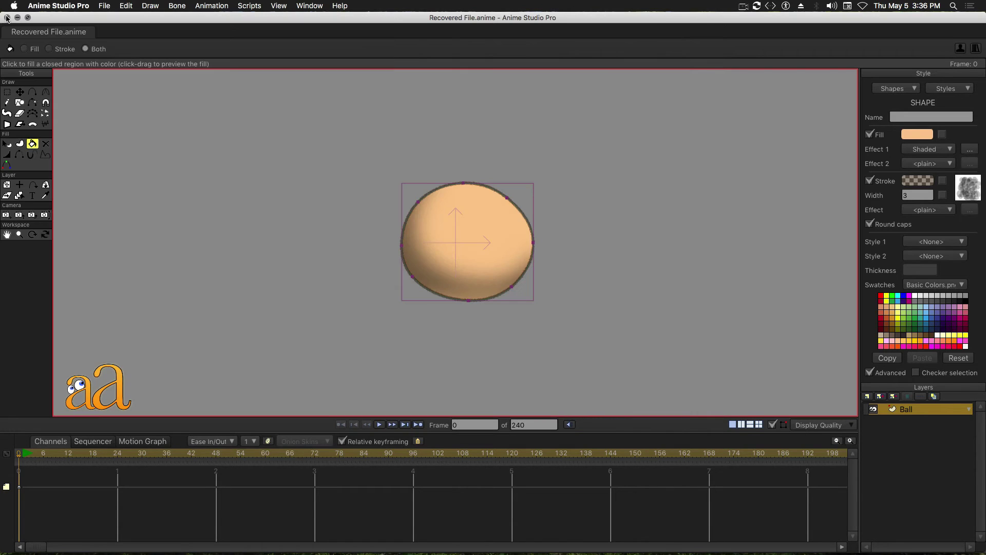
left_click(7, 18)
Step: Select the ball's frame-0 keyframe and move the playhead forward to frame 24
right_click(21, 490)
left_click(144, 425)
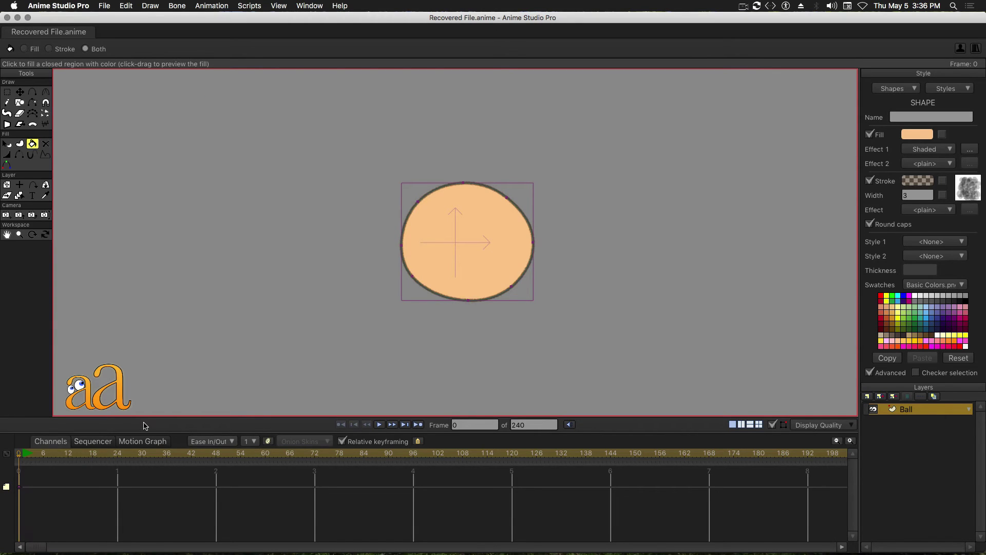
left_click(21, 489)
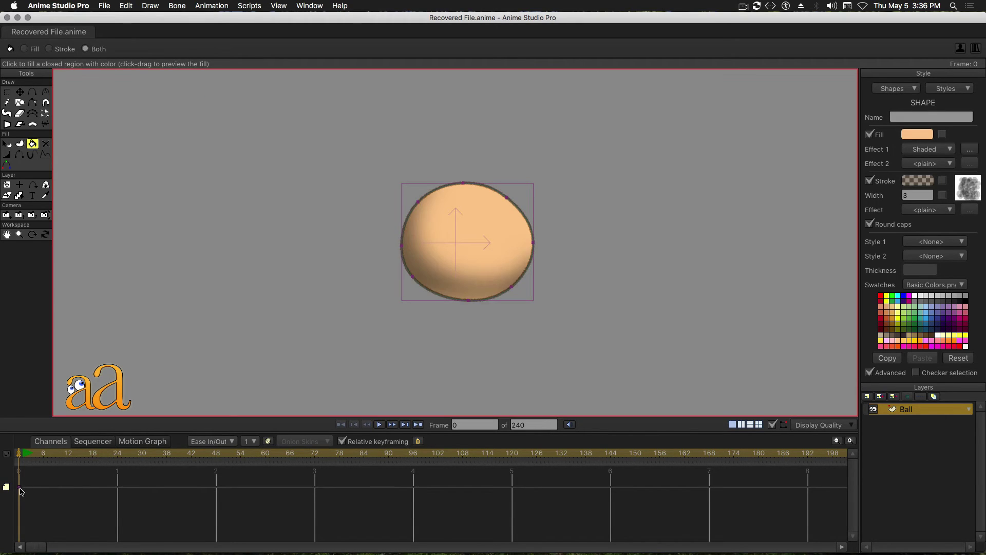
left_click(24, 457)
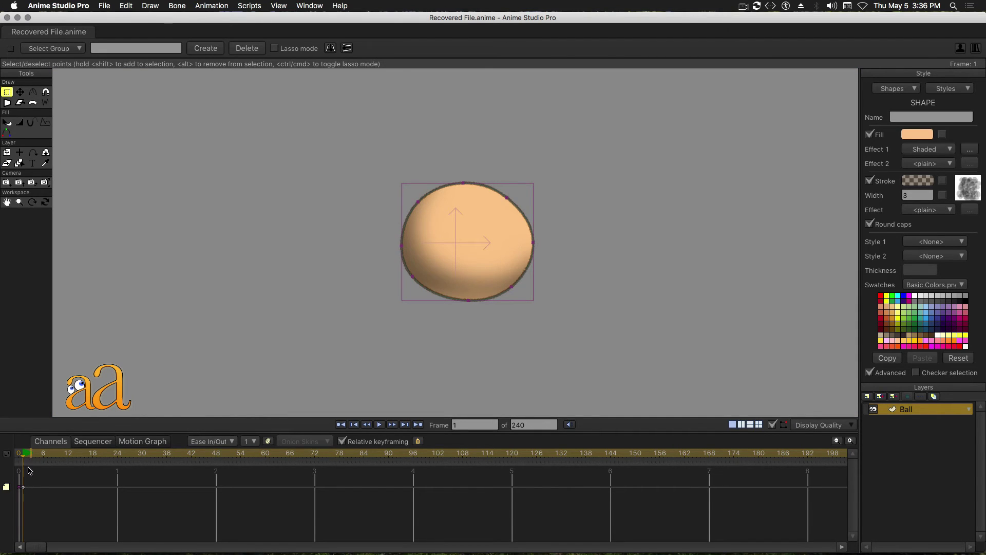
left_click_drag(25, 458, 118, 460)
Step: Enable onion skins at interval 2, then nudge the ball to X 0.0212, Y 0.0068
left_click(21, 92)
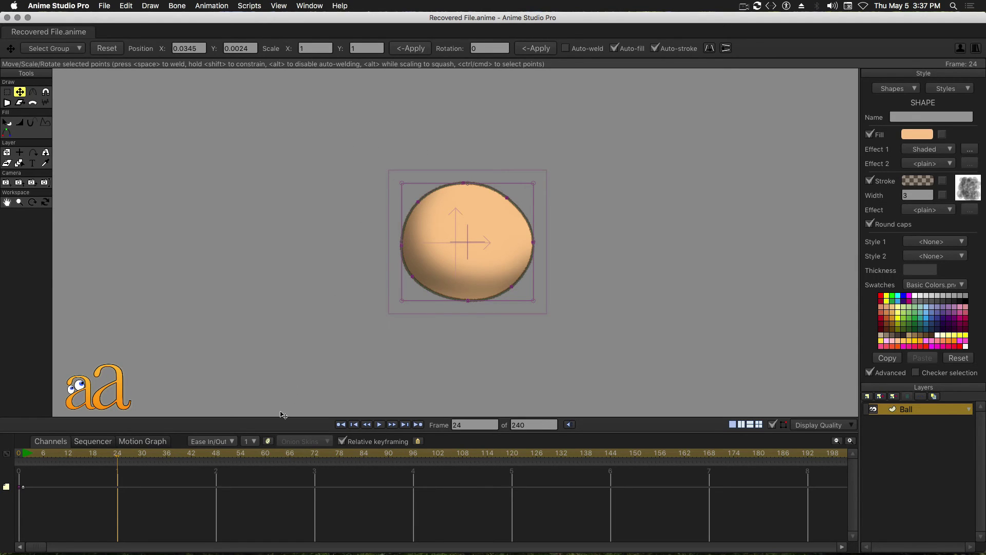
left_click(255, 442)
left_click(262, 474)
left_click(267, 442)
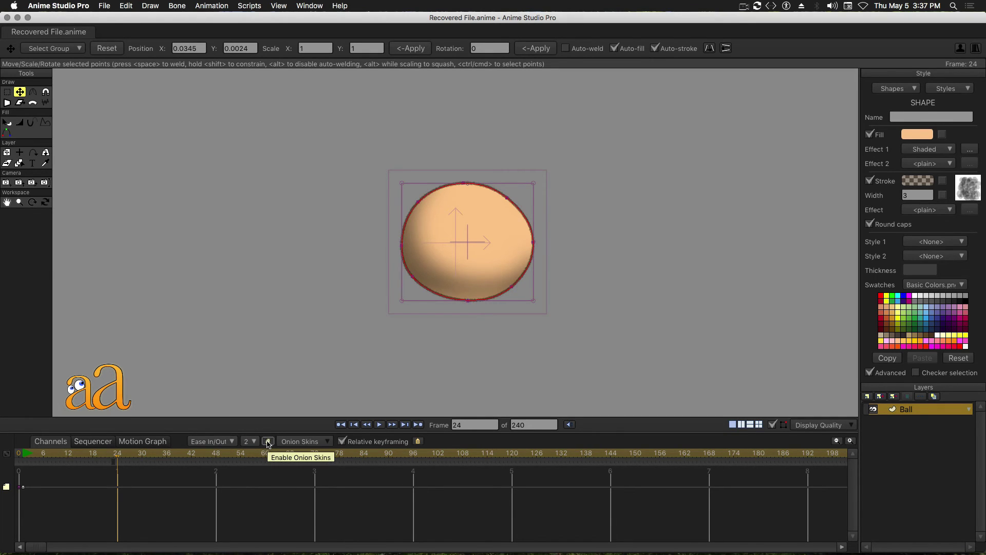
left_click(327, 442)
left_click(286, 458)
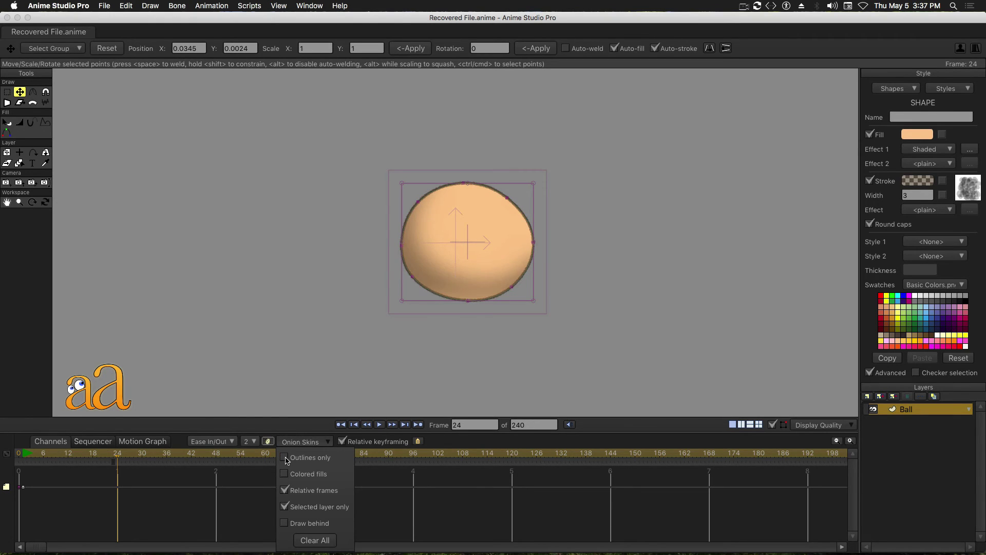
left_click(446, 444)
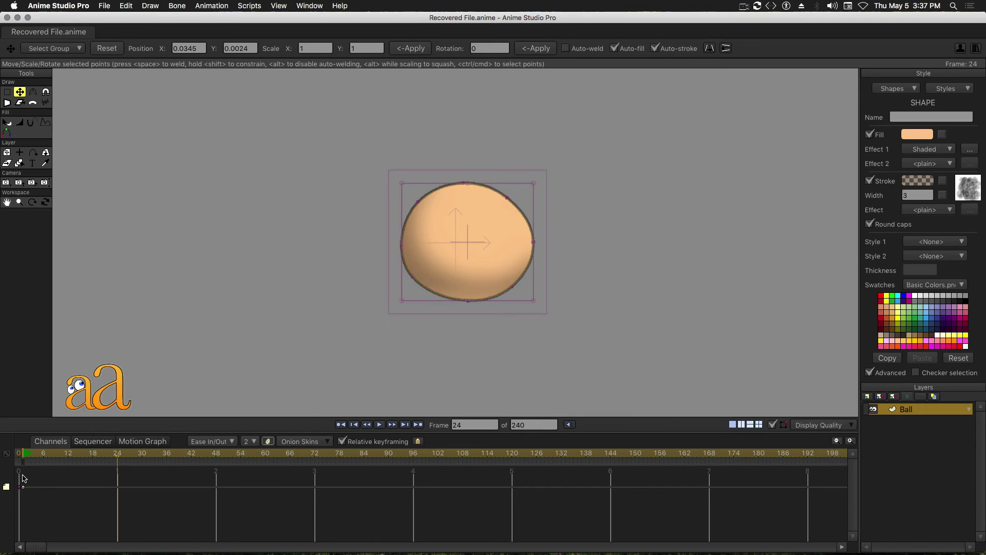
left_click(117, 465)
left_click_drag(419, 205, 414, 204)
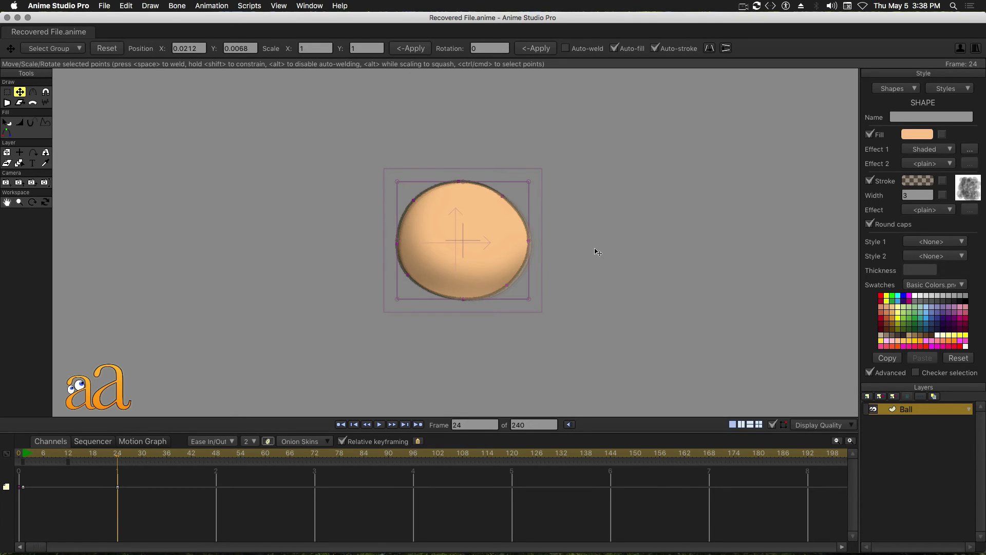
Step: Drag the ball's outline points at frame 24 into a rounded, flat-bottomed, upward-pointing triangle
left_click(598, 252)
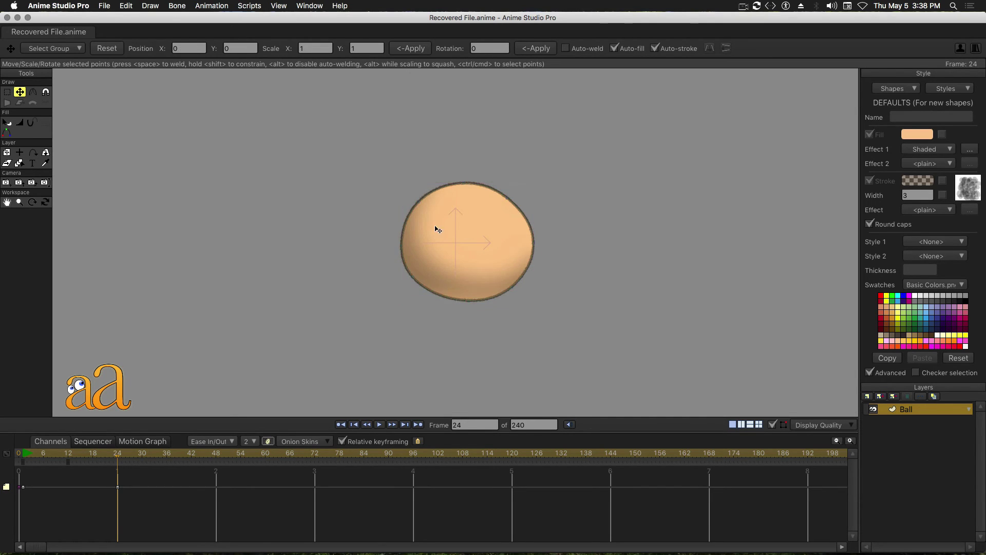
left_click_drag(418, 205, 425, 216)
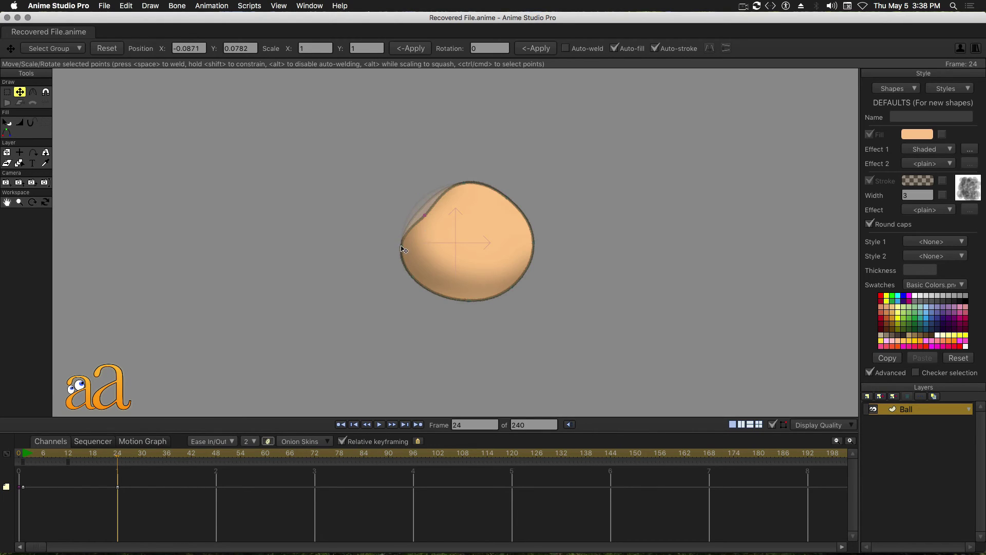
left_click_drag(404, 250, 410, 265)
left_click_drag(472, 302, 531, 278)
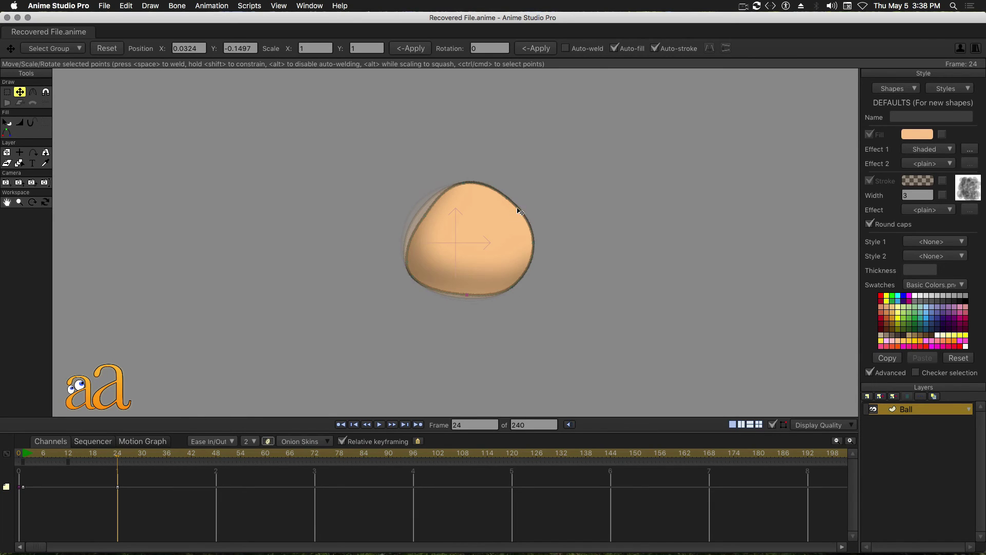
left_click_drag(509, 207, 501, 208)
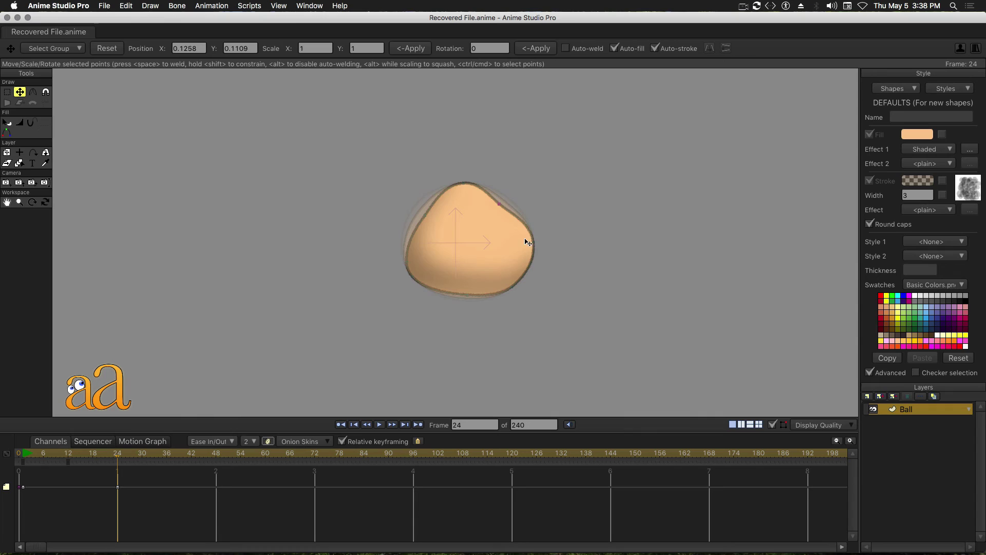
mouse_move(528, 242)
left_mouse_down()
mouse_move(533, 277)
mouse_move(529, 268)
left_mouse_up()
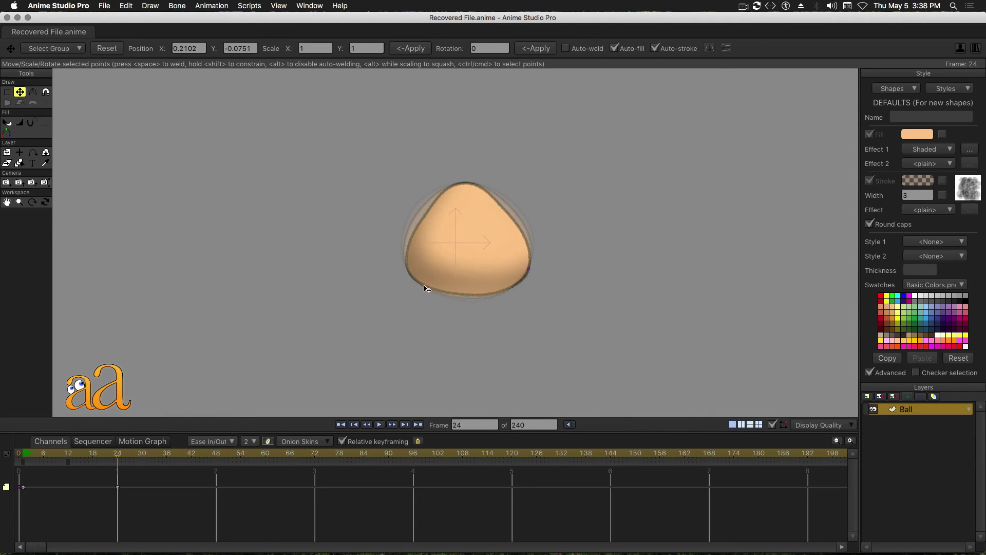
left_click_drag(426, 289, 410, 285)
left_click_drag(515, 288, 524, 288)
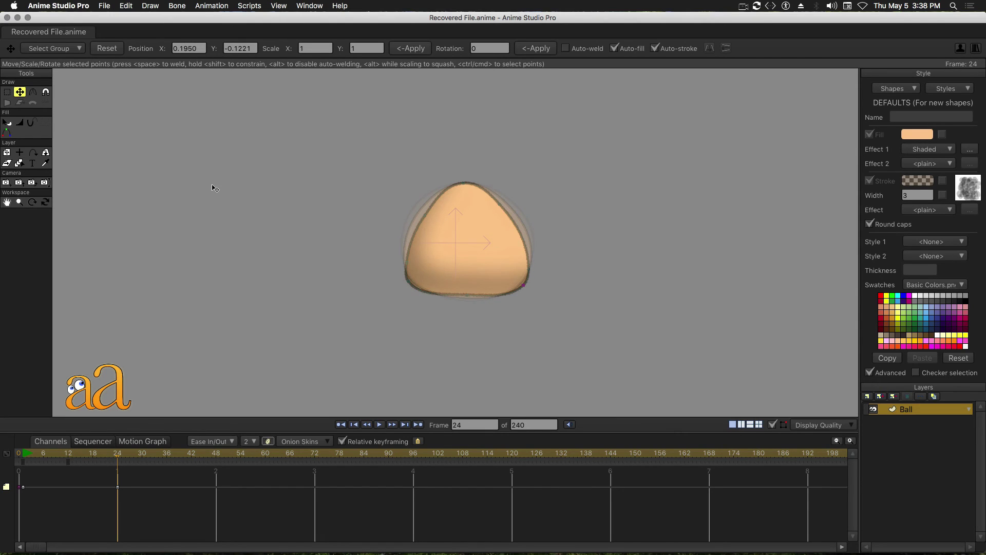
Step: Set curvature to 0 on the top, bottom-left and bottom-right points of the shape
left_click(33, 92)
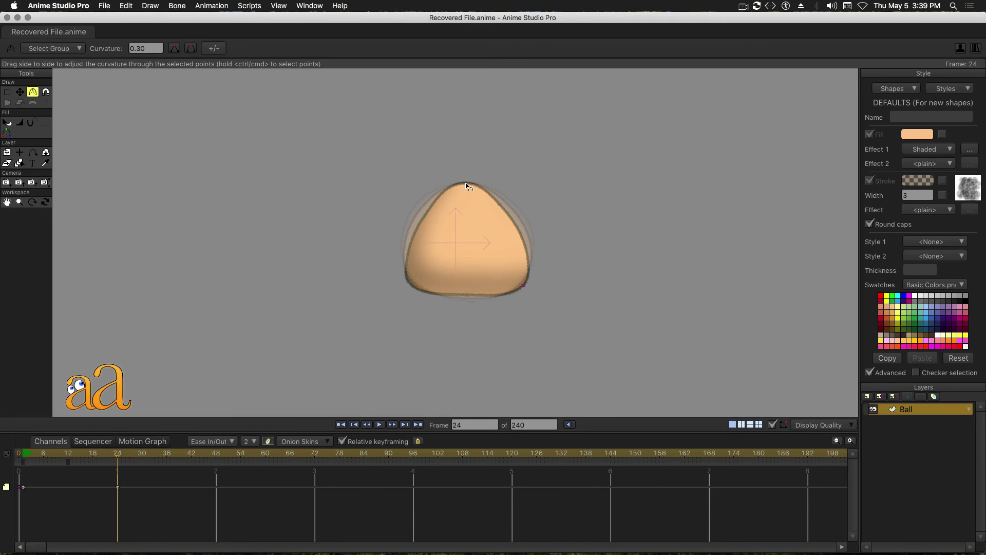
left_click_drag(466, 185, 126, 189)
left_click_drag(414, 289, 226, 282)
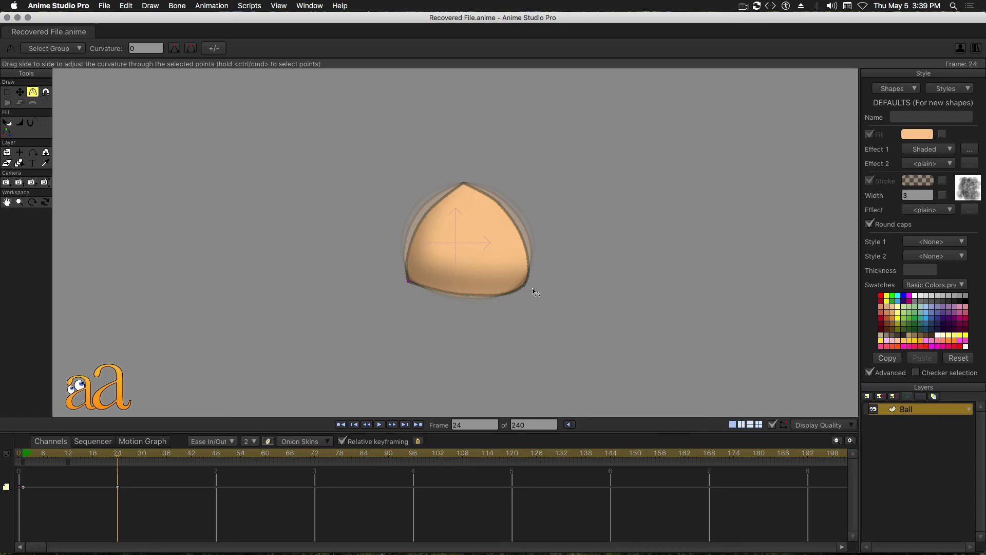
left_click_drag(523, 289, 121, 315)
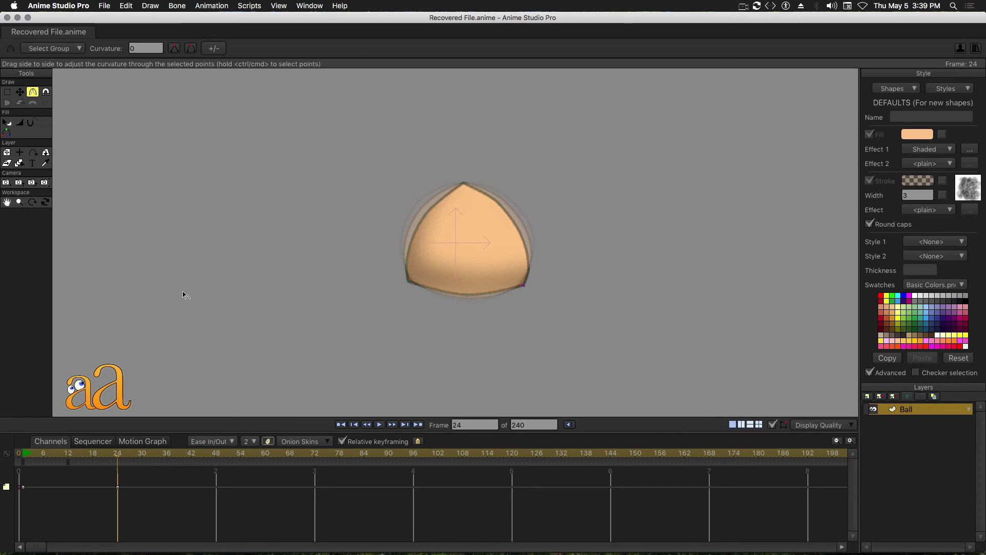
left_click(20, 93)
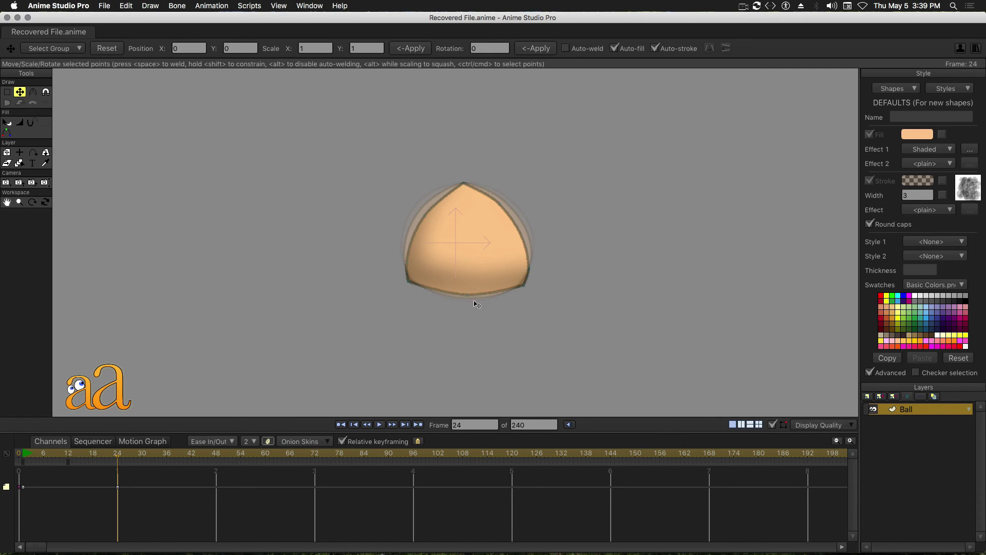
Step: Adjust the corner and edge points until all three sides of the triangle lie straight
left_click_drag(412, 285, 410, 291)
left_click_drag(524, 291, 471, 294)
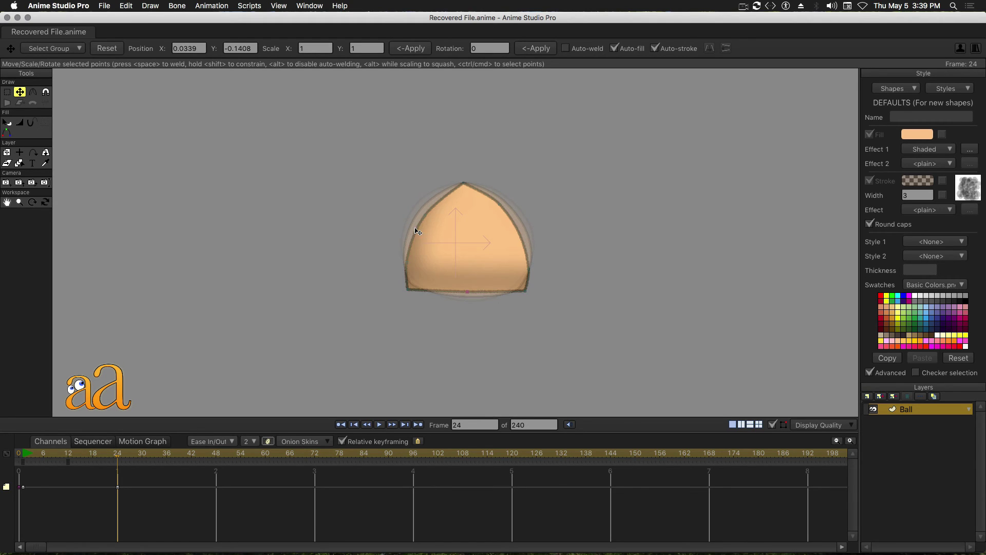
mouse_move(418, 254)
left_mouse_down()
mouse_move(408, 271)
mouse_move(415, 292)
mouse_move(403, 293)
left_mouse_up()
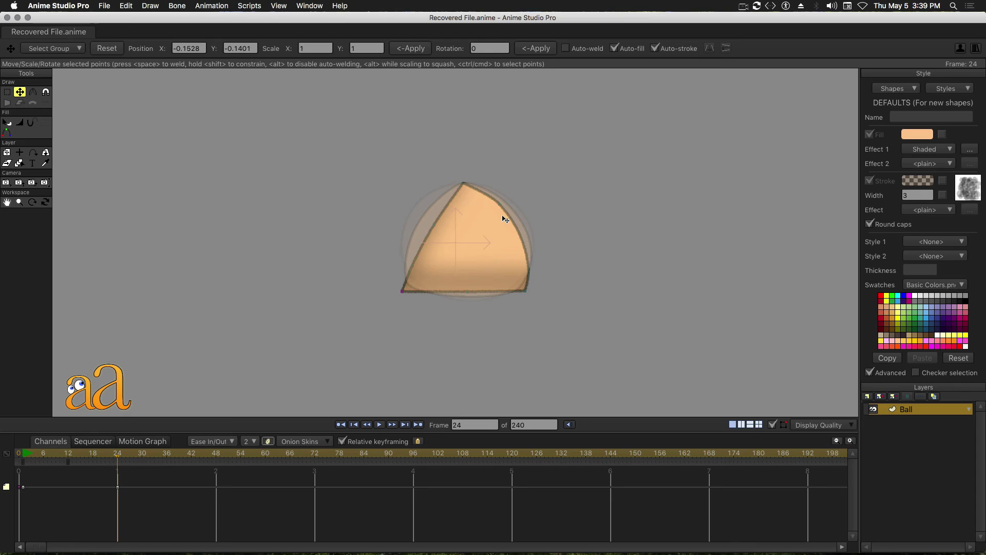
left_click_drag(502, 220, 492, 218)
left_click_drag(526, 252, 520, 259)
left_click_drag(527, 290, 534, 292)
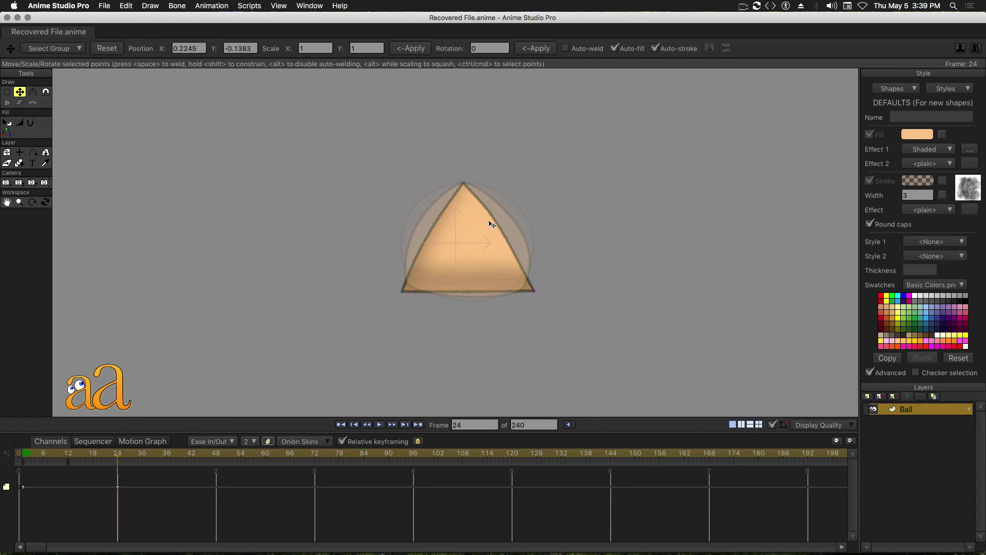
left_click_drag(493, 220, 486, 216)
left_click_drag(522, 257, 521, 258)
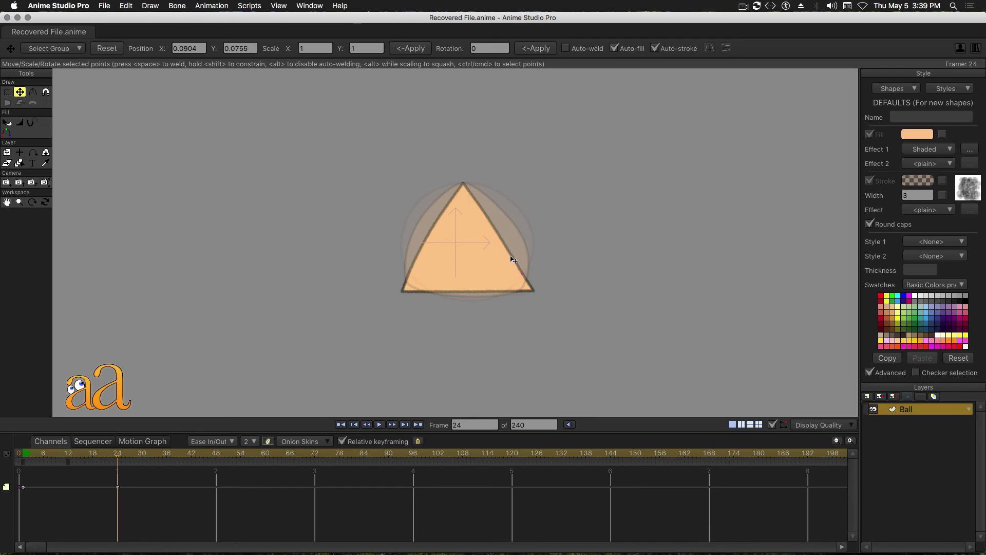
left_click_drag(418, 279, 415, 267)
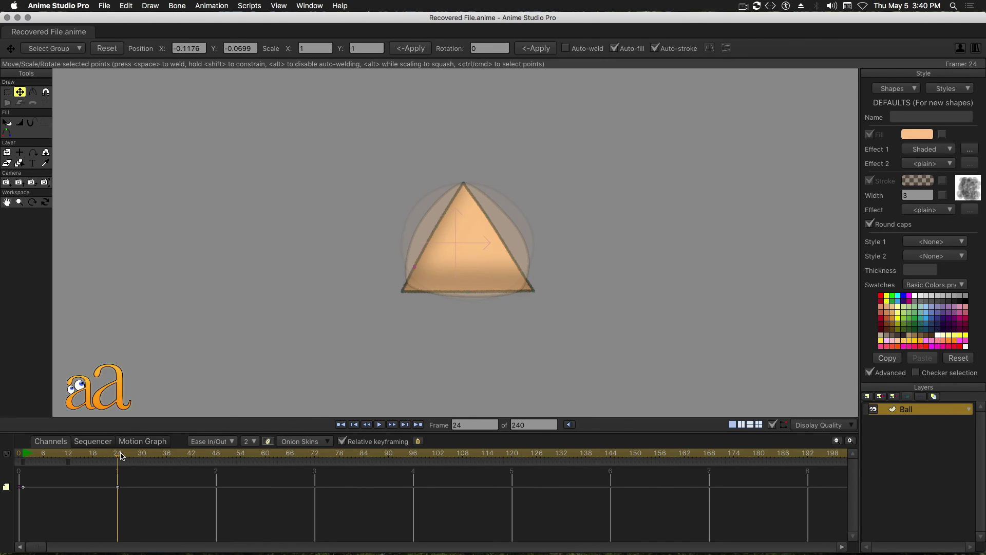
Step: Scrub from frame 1 forward to frame 48, previewing the circle-to-triangle morph
left_click_drag(119, 458, 23, 457)
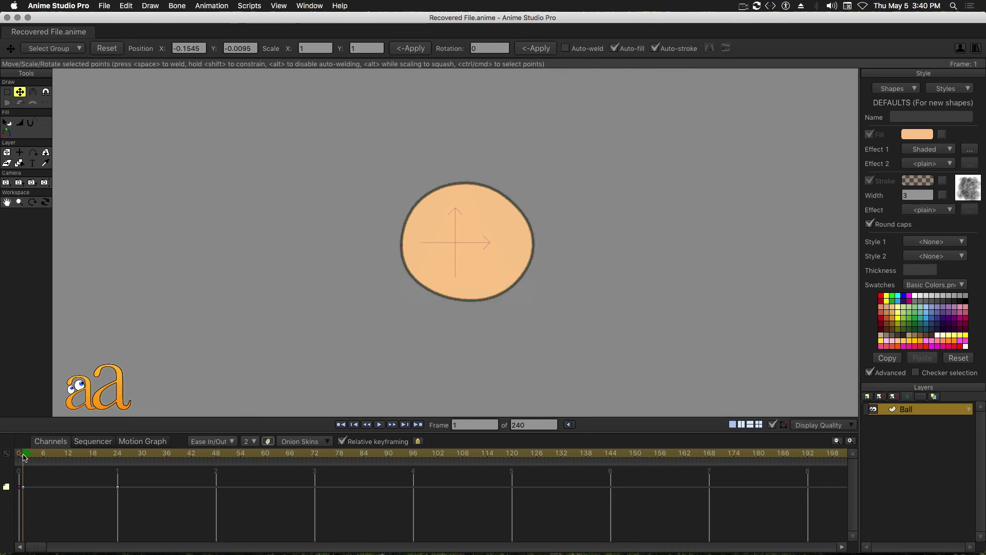
left_click_drag(24, 457, 218, 472)
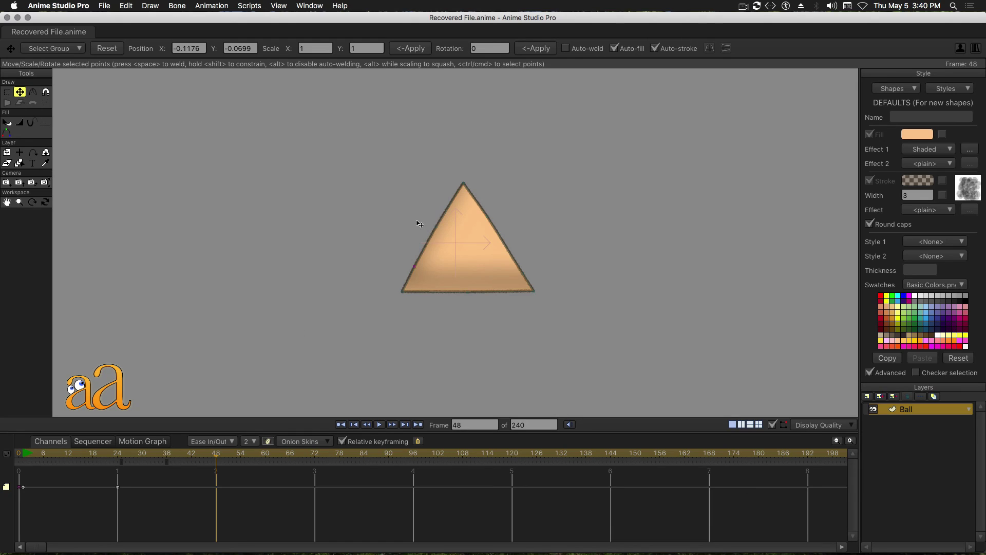
Step: Pull the triangle's left and right side points out into vertical edges
left_click_drag(438, 227, 408, 194)
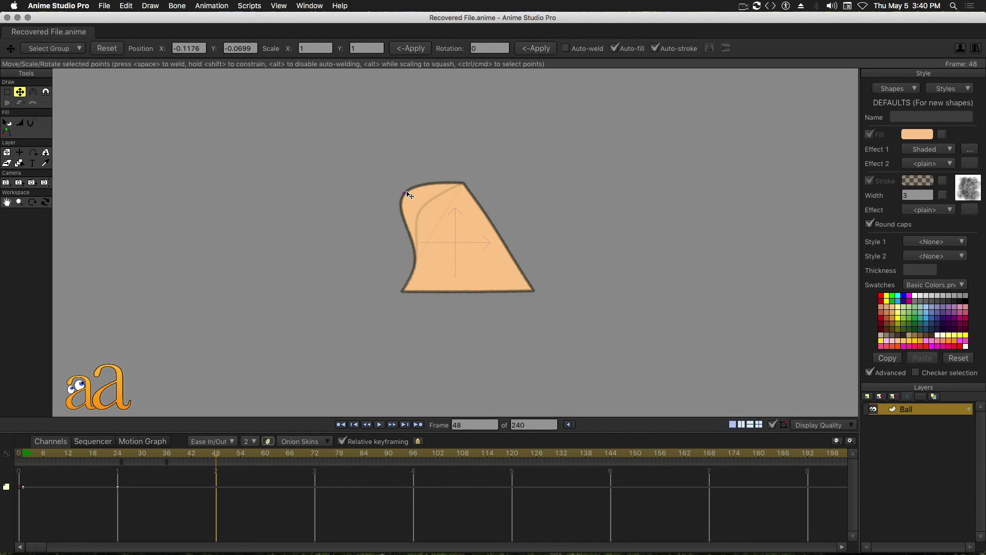
mouse_move(499, 234)
left_mouse_down()
mouse_move(514, 205)
mouse_move(530, 206)
left_mouse_up()
left_click_drag(419, 259, 400, 257)
left_click_drag(517, 253, 534, 251)
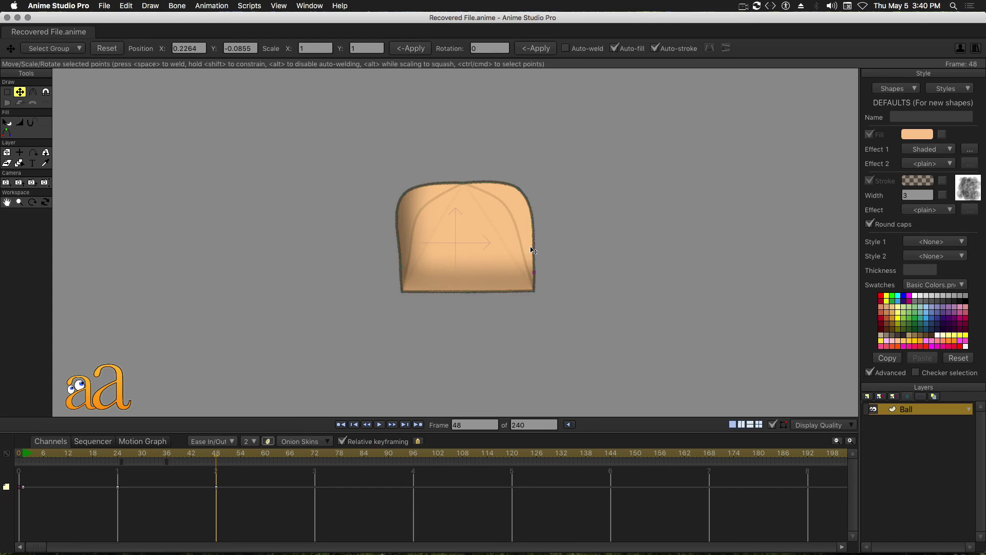
Step: Sharpen the top-left and top-right corners with the Curvature tool
left_click(33, 92)
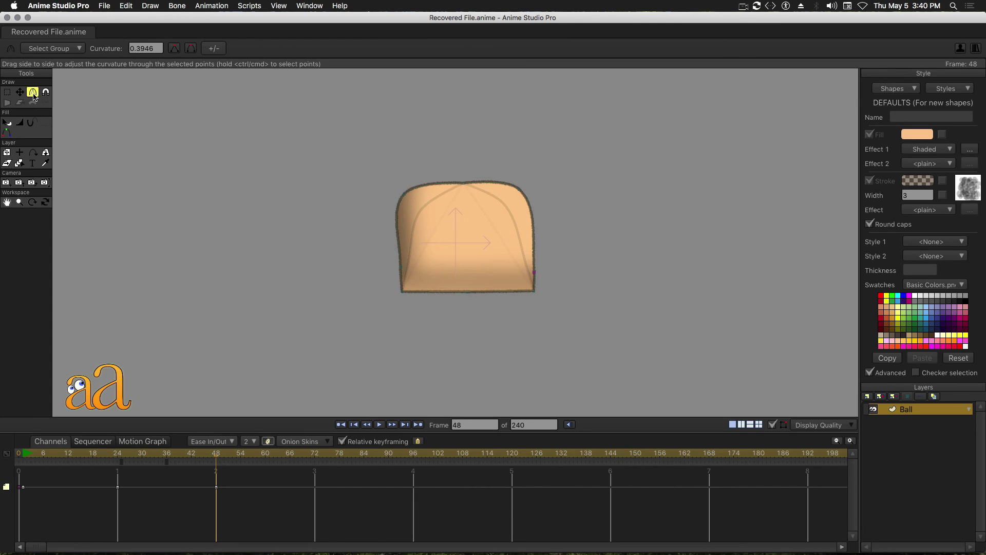
left_click_drag(400, 199, 154, 272)
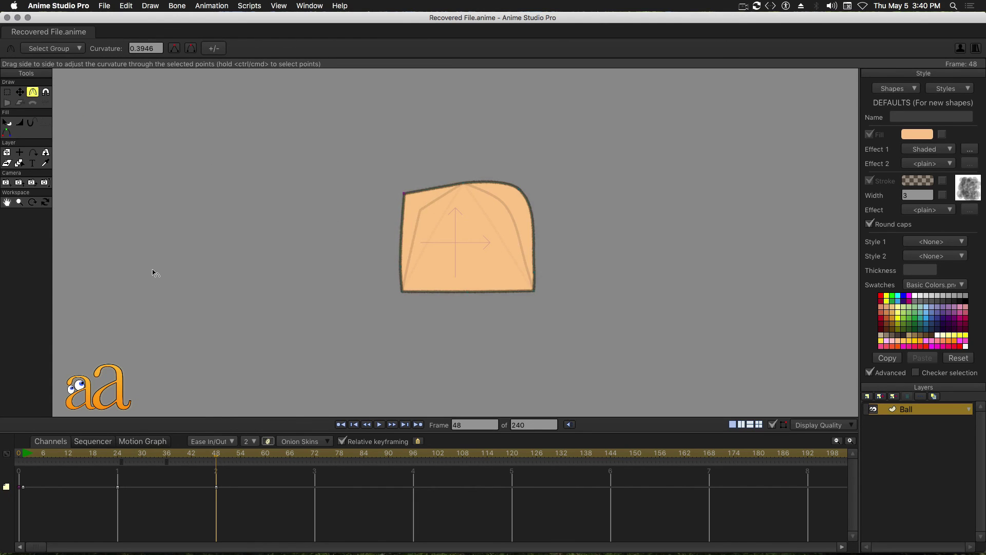
left_click_drag(523, 193, 252, 268)
Step: Flatten the top peak, even out the corners and sides, then scrub back to frame 1
left_click(20, 92)
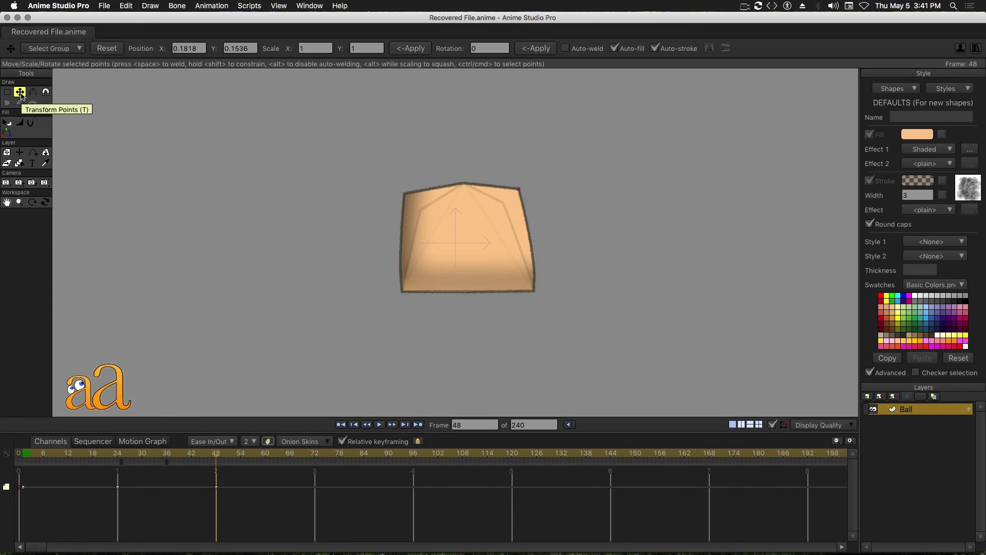
left_click_drag(467, 187, 465, 191)
left_click_drag(404, 196, 404, 194)
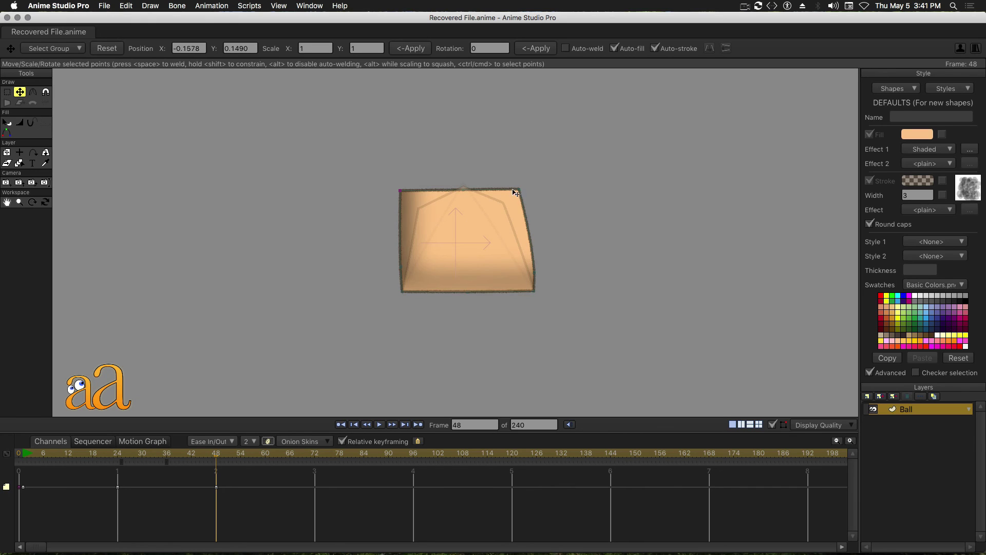
left_click_drag(520, 192, 526, 195)
left_click_drag(536, 252, 531, 252)
left_click_drag(403, 252, 403, 253)
left_click_drag(467, 292, 467, 291)
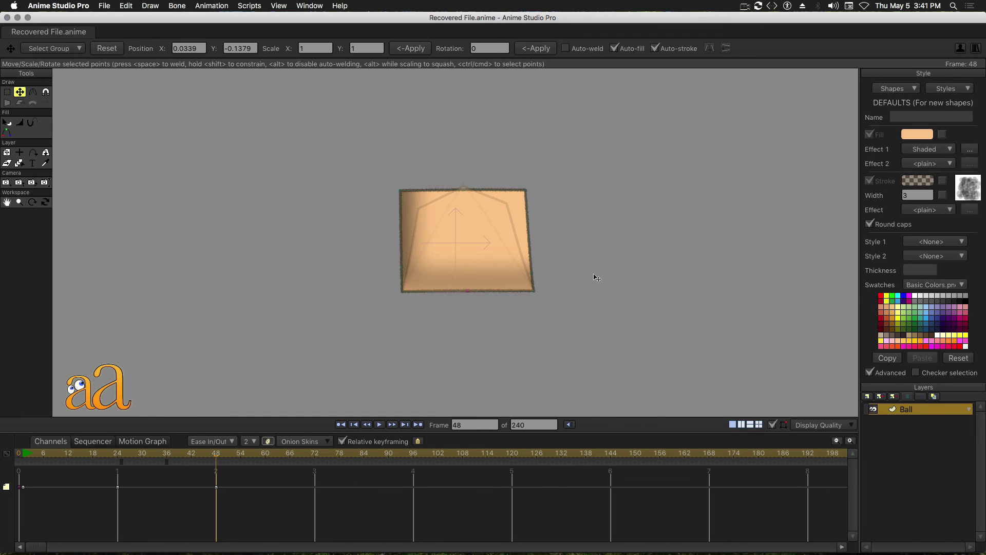
mouse_move(214, 457)
left_mouse_down()
mouse_move(12, 454)
mouse_move(259, 471)
mouse_move(23, 477)
left_mouse_up()
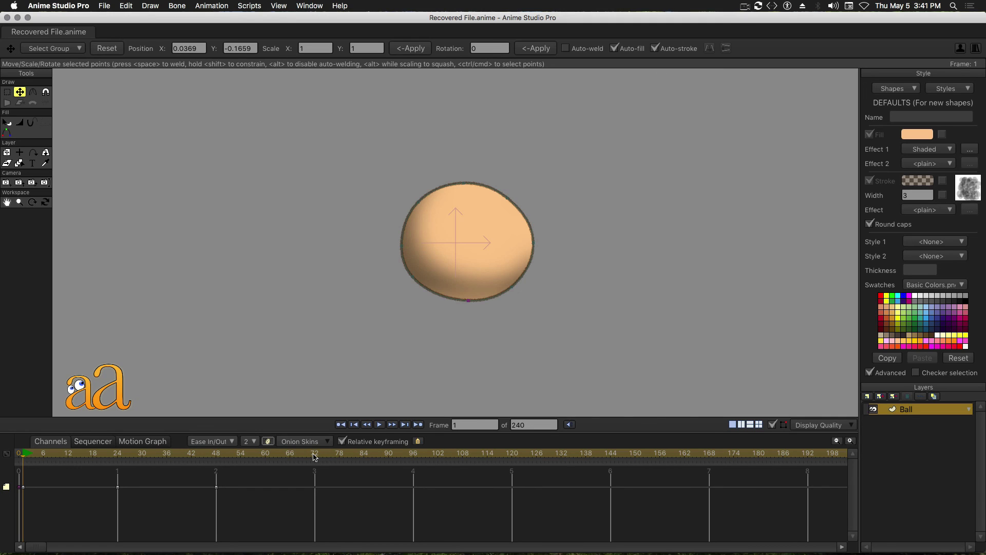
Step: End the animation at frame 72, restore the round ball at frame 0, and play the morph
left_click(315, 456)
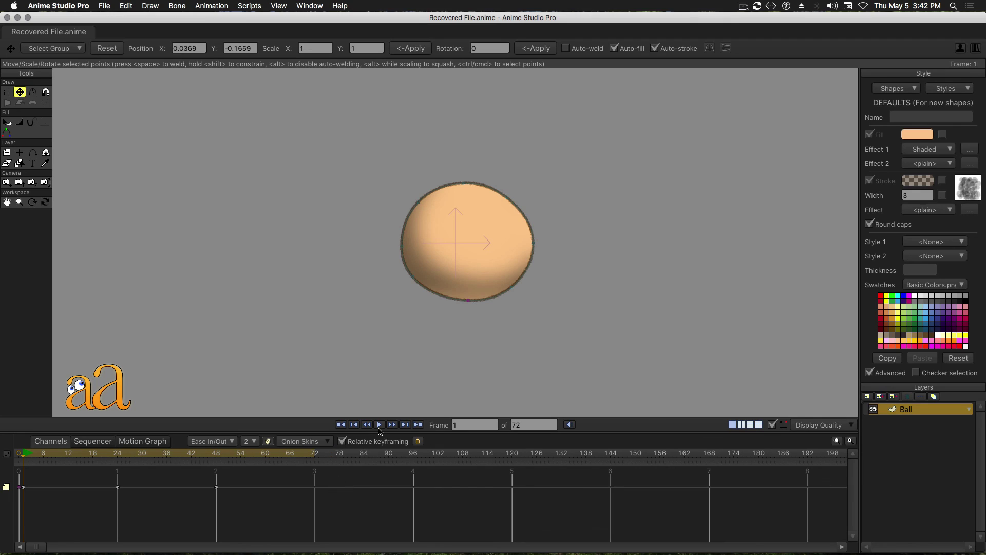
left_click(360, 427)
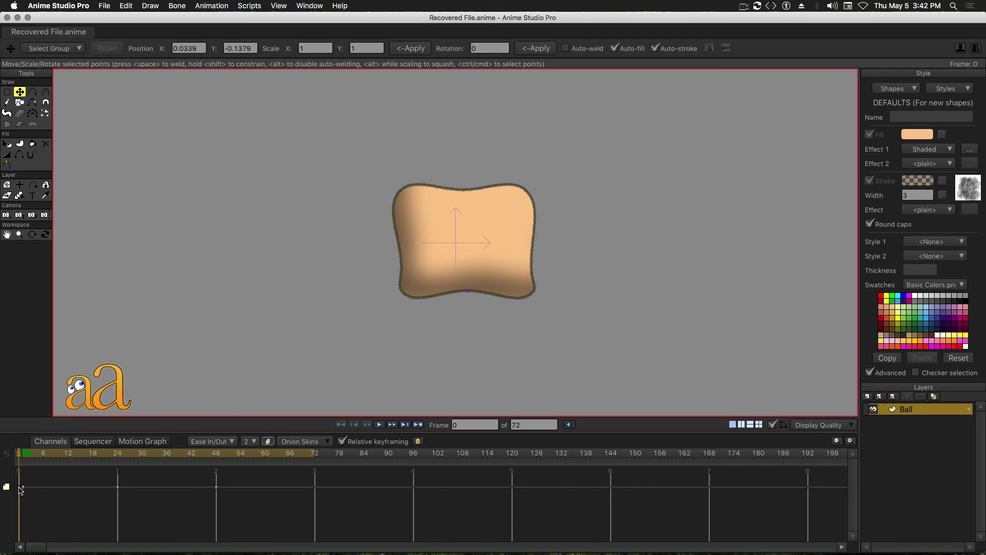
key("super+z")
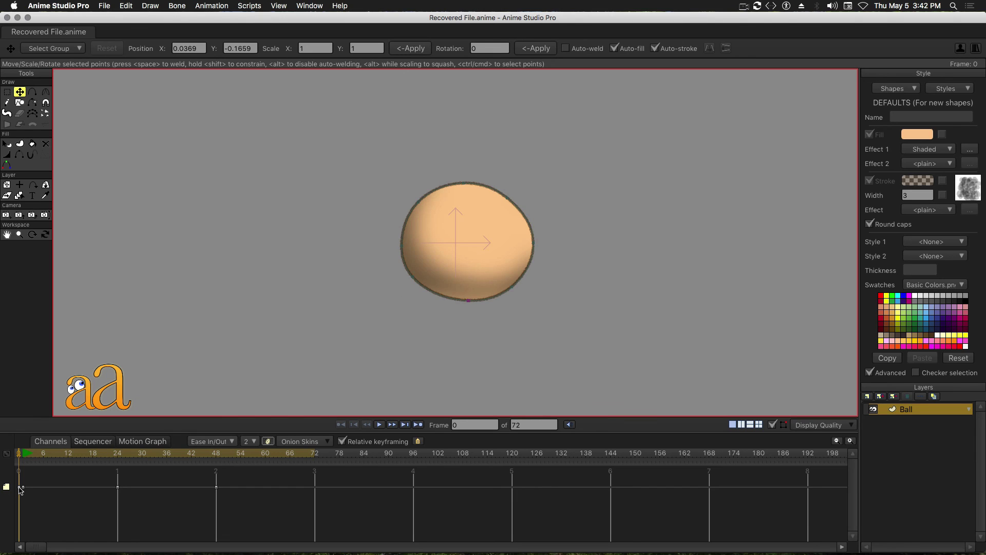
left_click(379, 425)
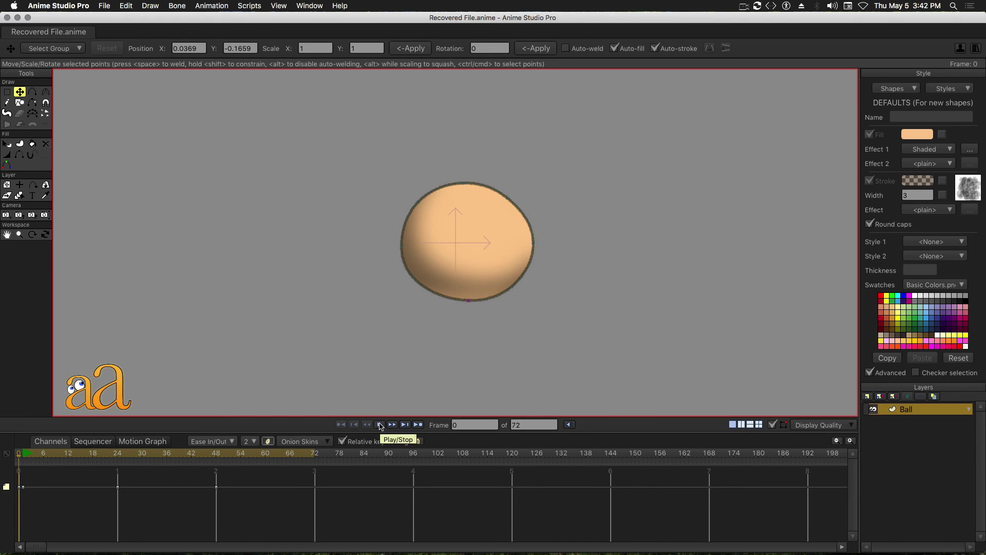